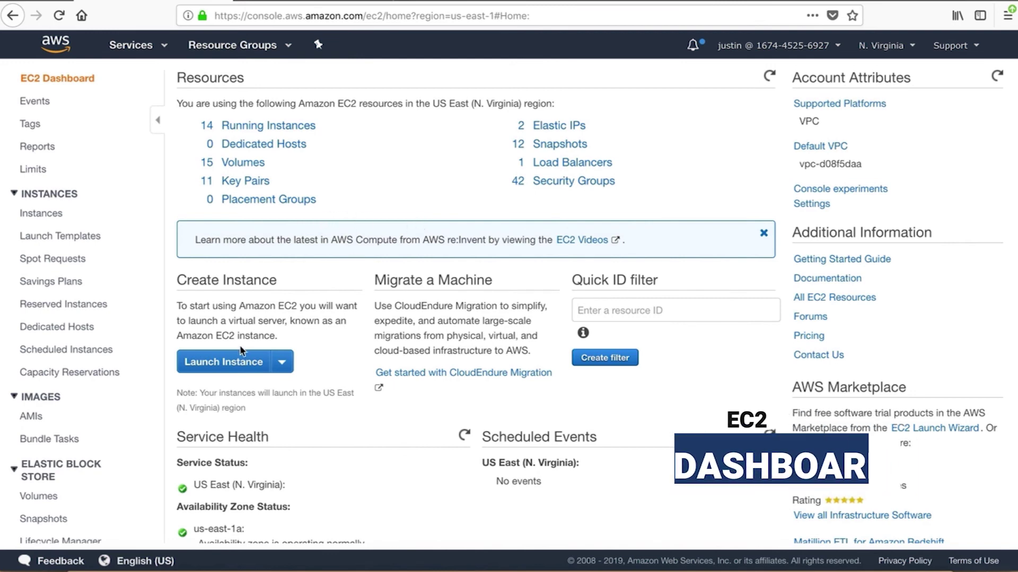
Step: Start launching a new EC2 instance and search the AWS Marketplace images for "openvpn"
click(249, 366)
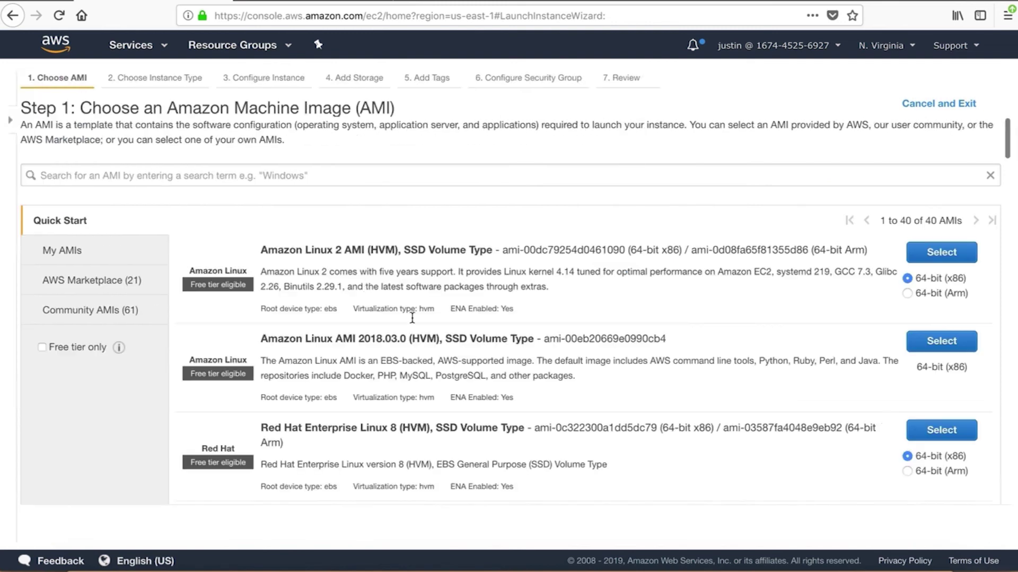
click(74, 280)
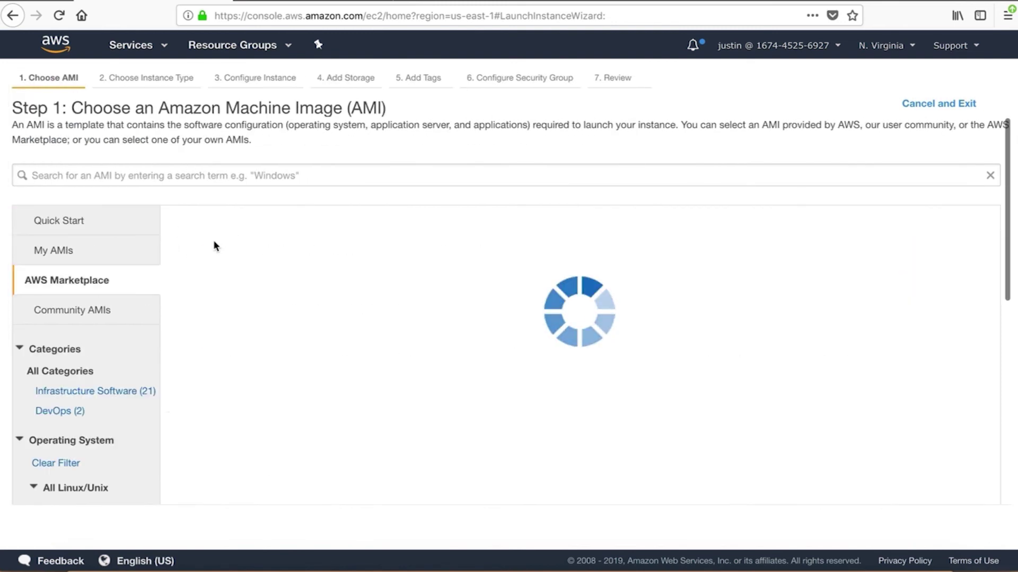
click(200, 170)
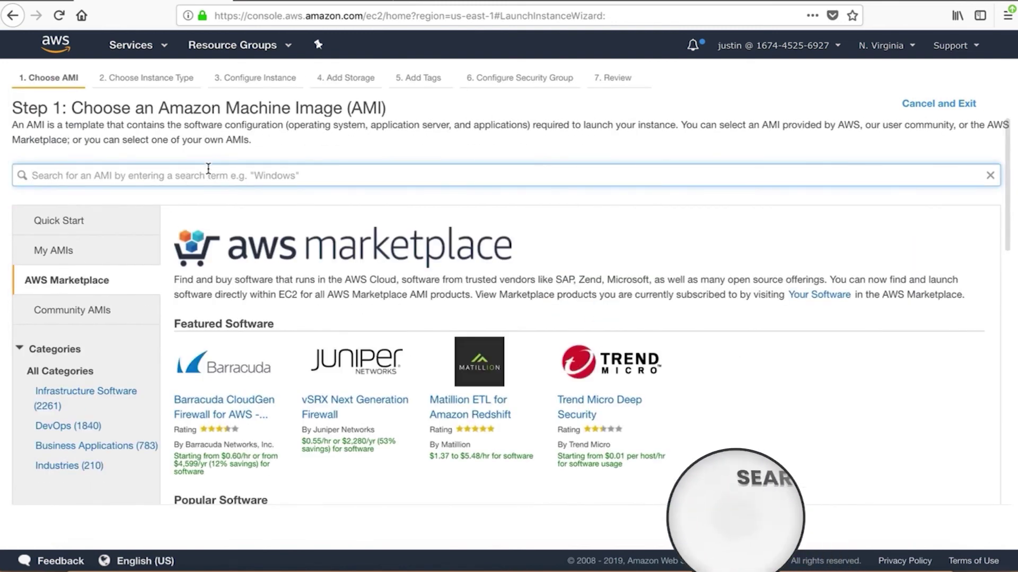
text(openvpn)
key(Return)
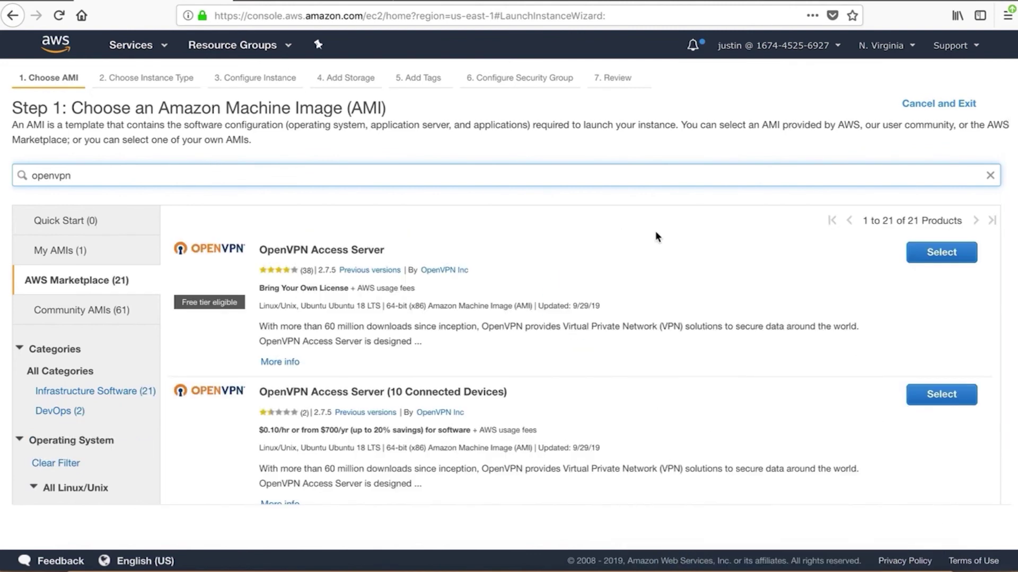
Step: Examine the OpenVPN Access Server listings, comparing the bring-your-own-license image with the tiered connected-device options
scroll(711, 310, down, 2)
scroll(712, 311, up, 2)
drag(387, 250, 260, 251)
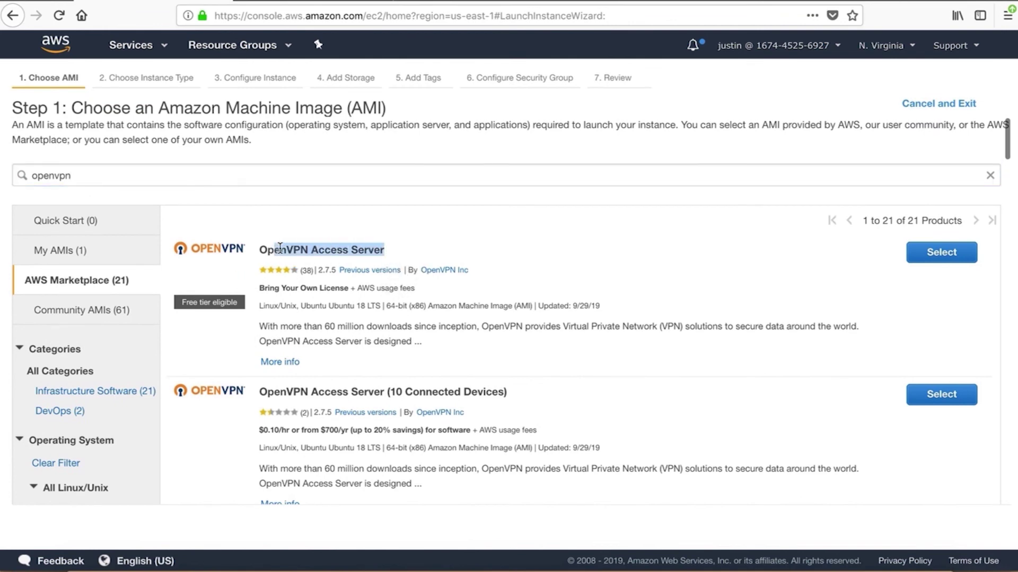
click(577, 252)
scroll(583, 258, down, 4)
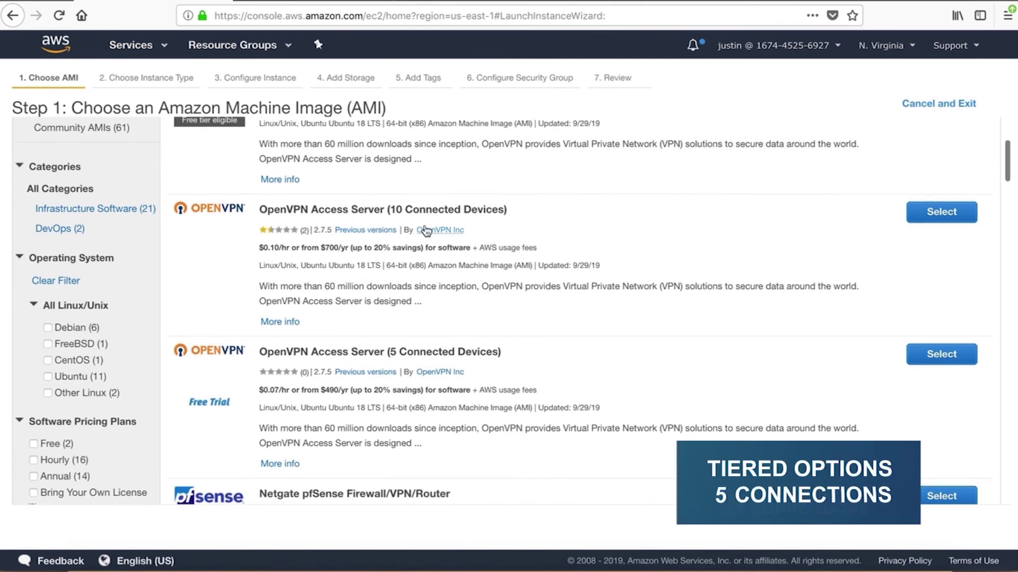
scroll(469, 358, down, 14)
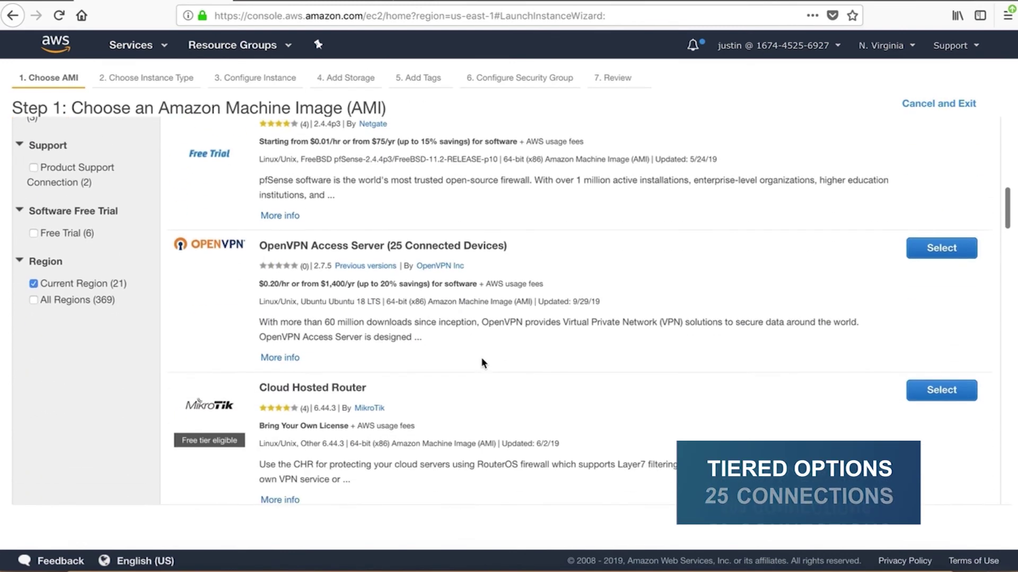
scroll(482, 362, down, 3)
scroll(482, 362, up, 11)
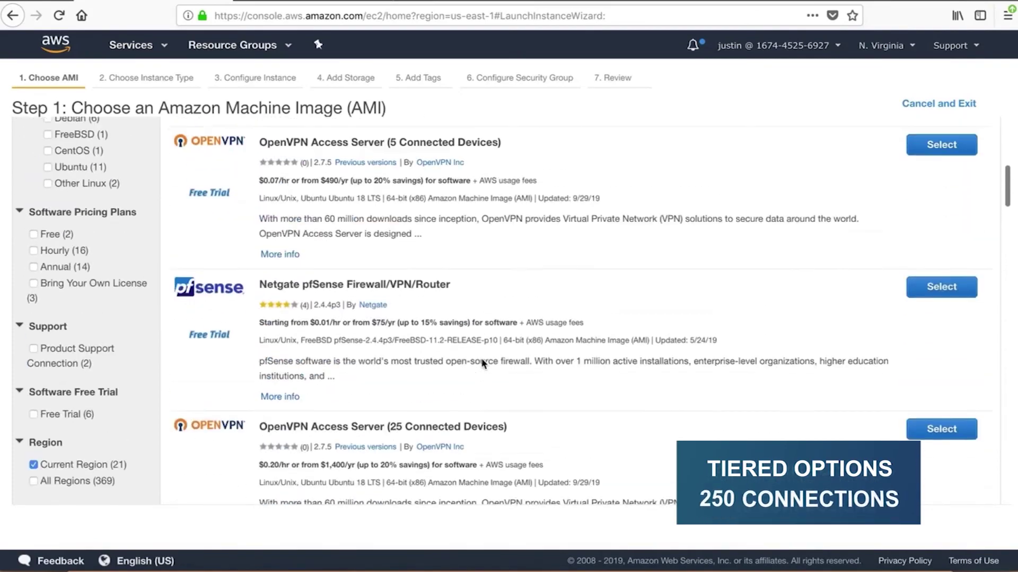
scroll(474, 355, up, 2)
scroll(475, 354, down, 4)
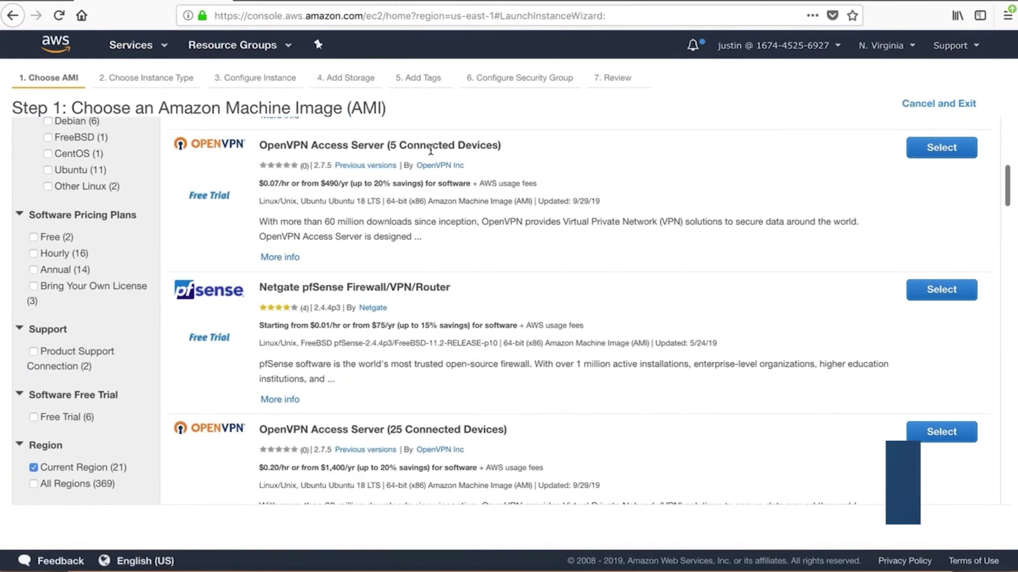
drag(500, 144, 386, 144)
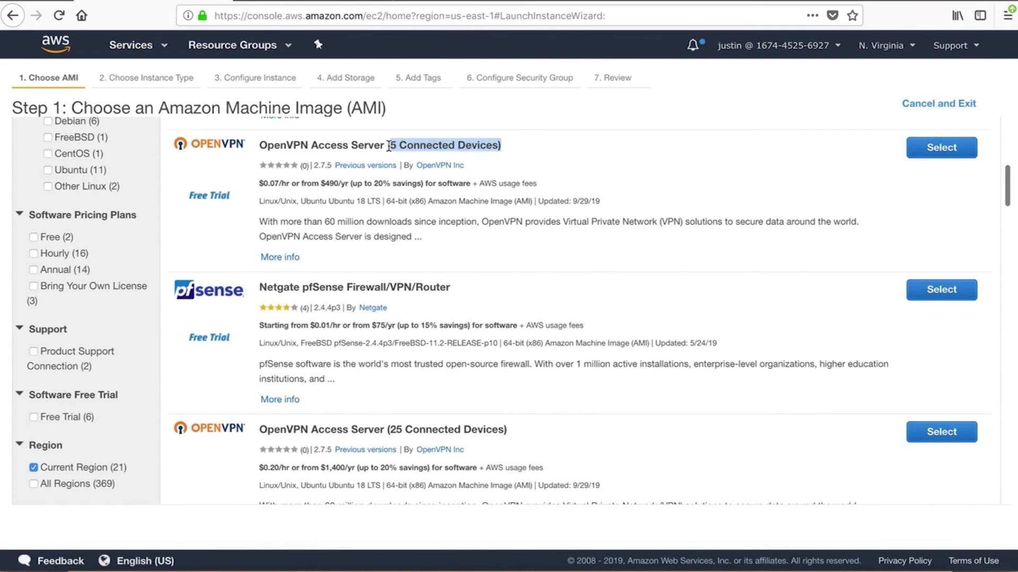
click(591, 155)
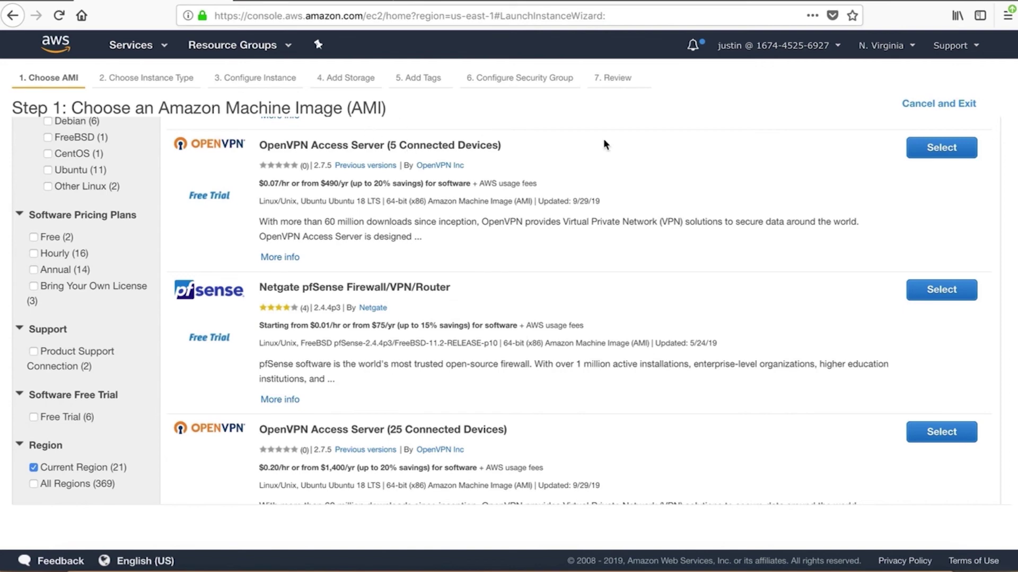
Step: Choose the OpenVPN Access Server (5 Connected Devices) image with the t2.micro instance type and proceed to the instance details
click(936, 147)
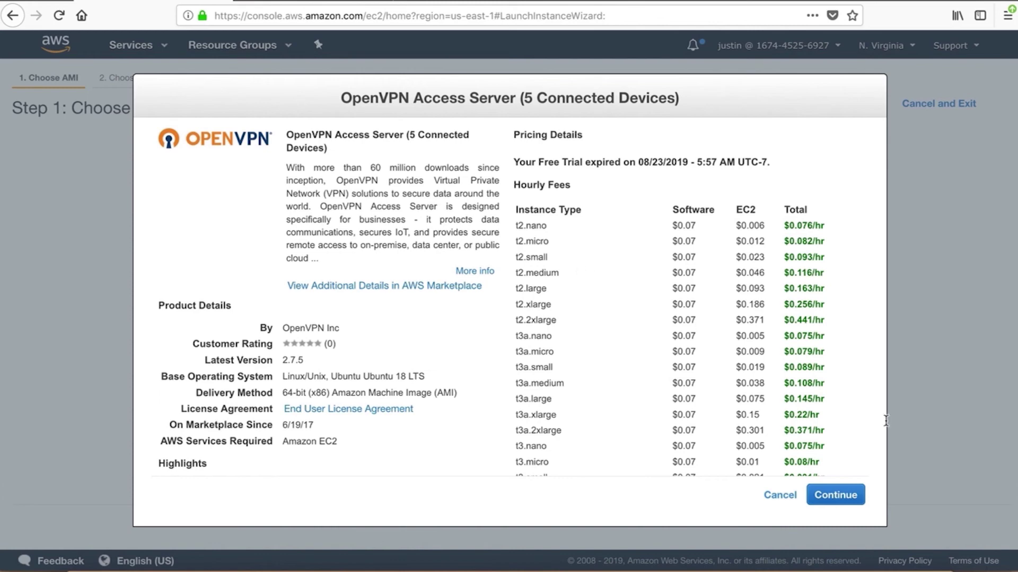
click(844, 495)
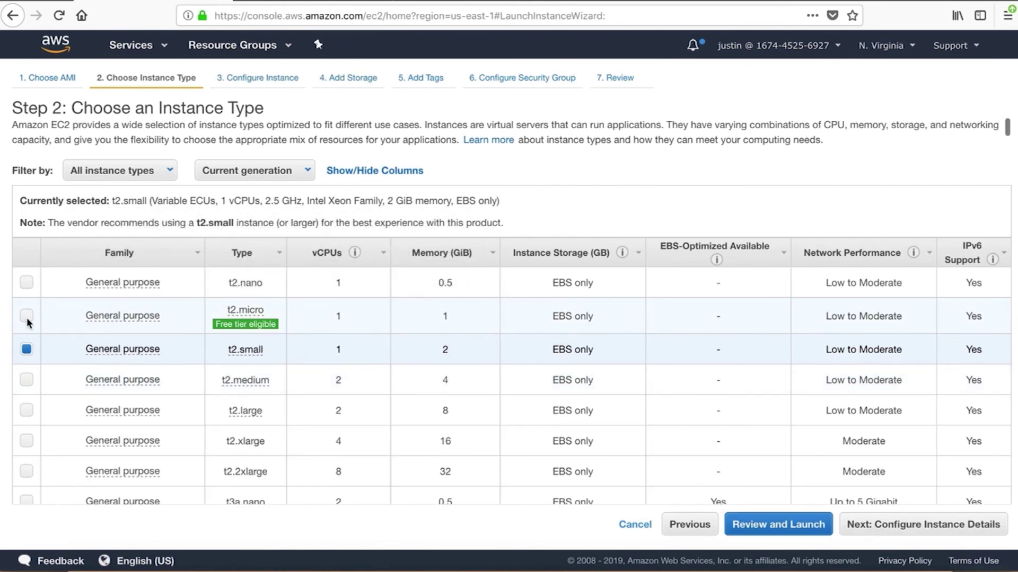
click(27, 317)
click(910, 525)
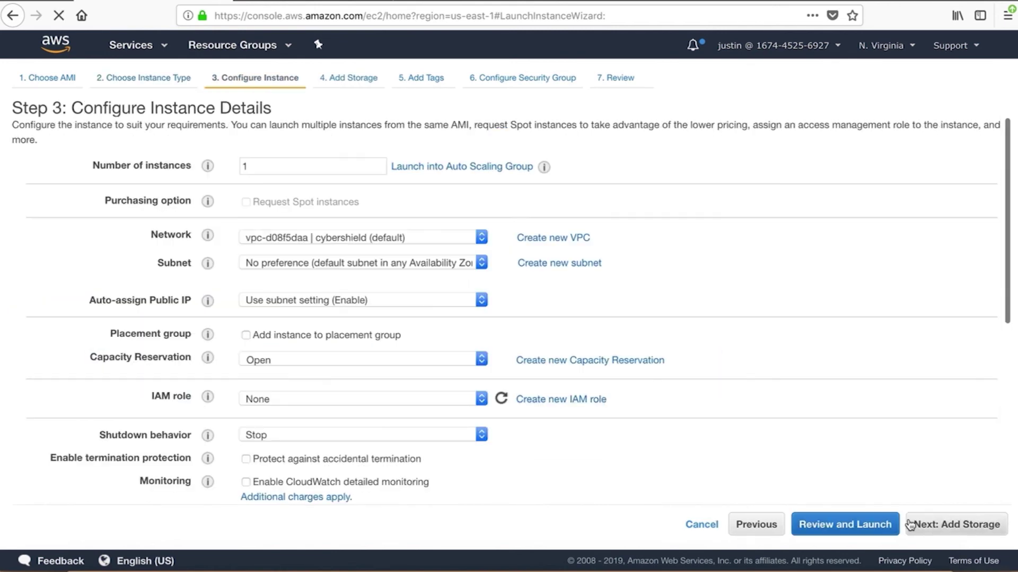
Step: Set the instance's network to the ECS default VPC, enable auto-assigned public IP, and proceed to storage
click(482, 238)
click(460, 218)
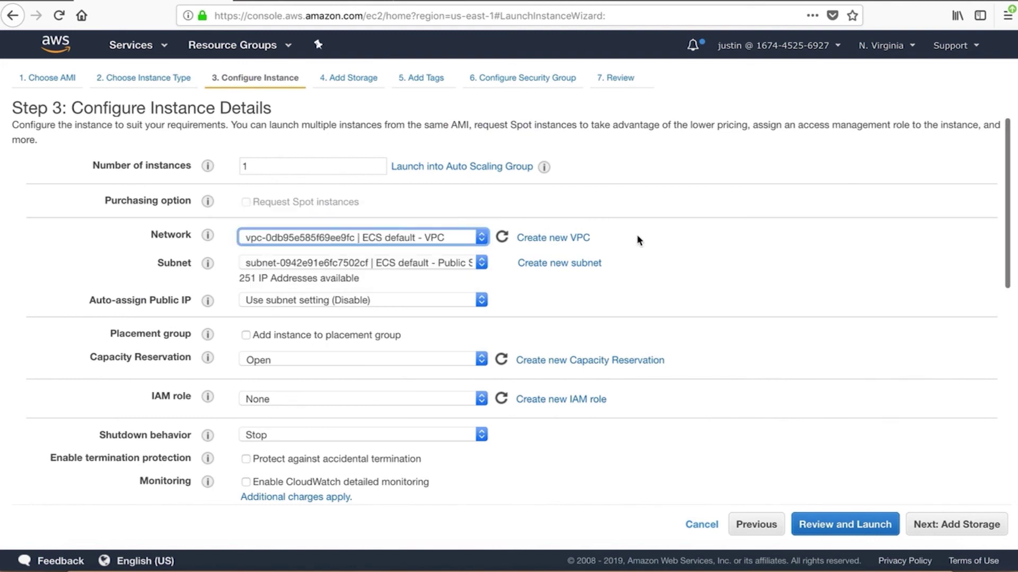
click(417, 300)
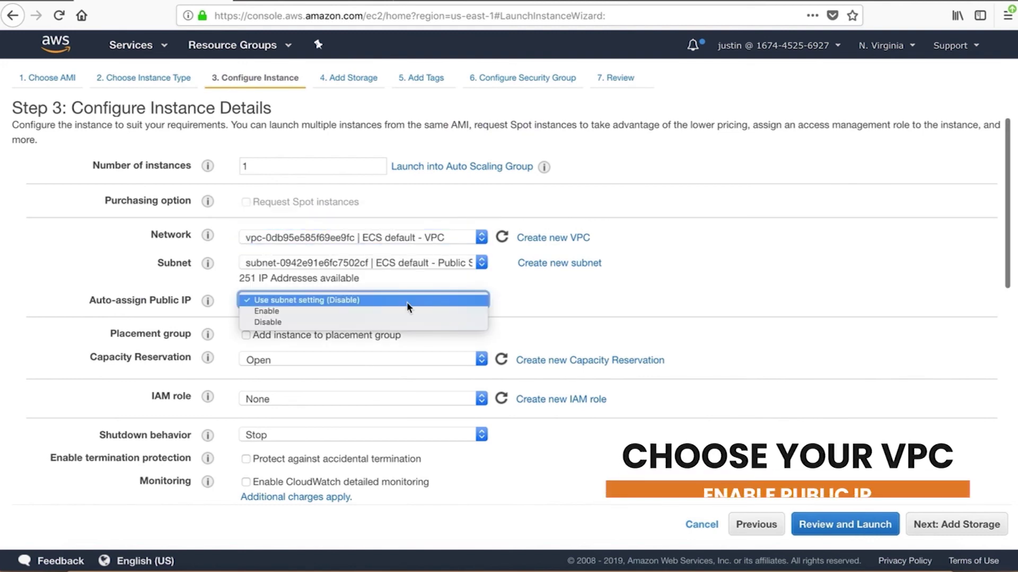
click(352, 311)
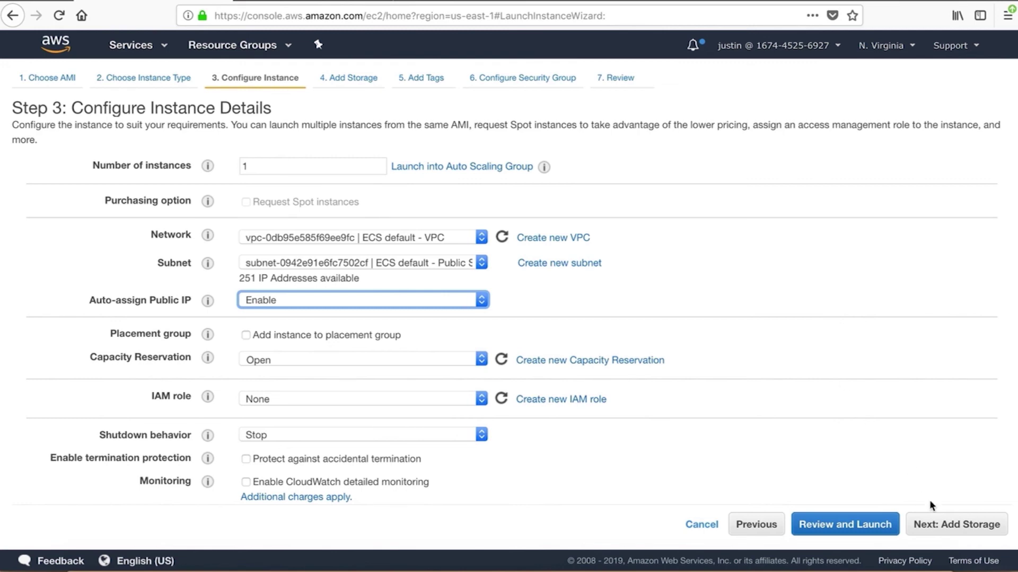
click(943, 524)
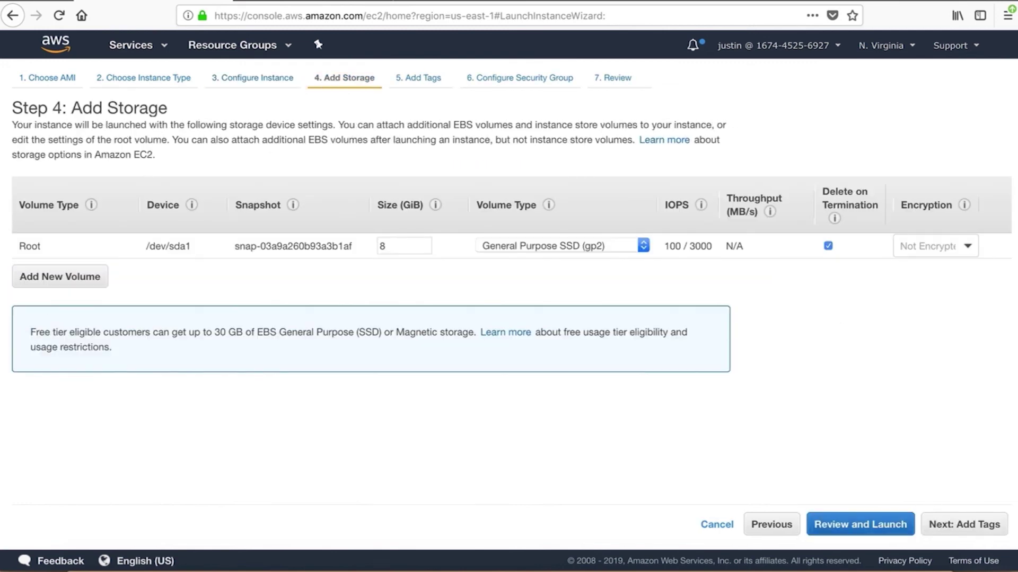
Step: Keep the default storage, tag the instance with key Name and value as-tiered-image, and proceed to the security group
click(963, 524)
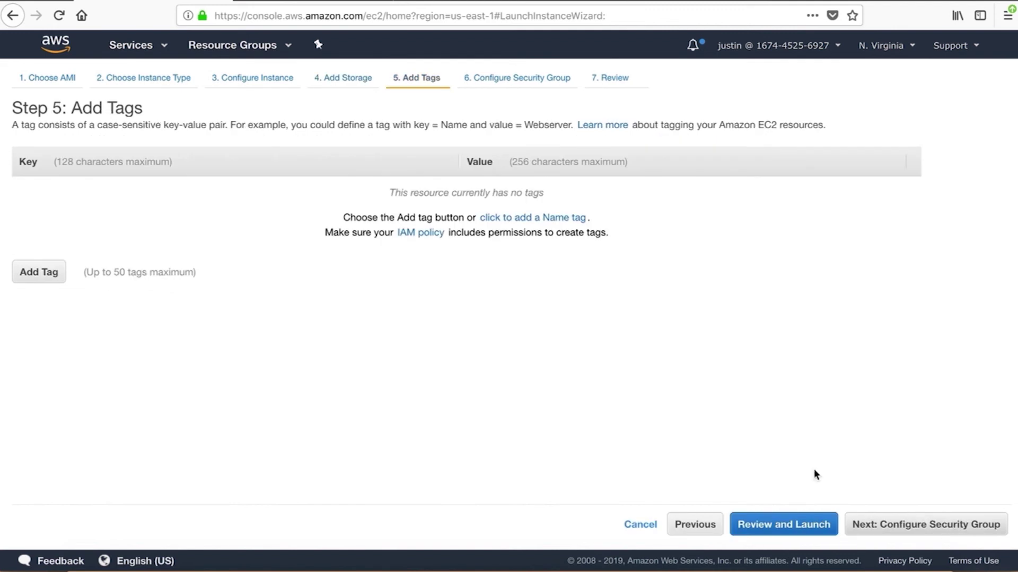
click(42, 267)
text(Name)
key(Tab)
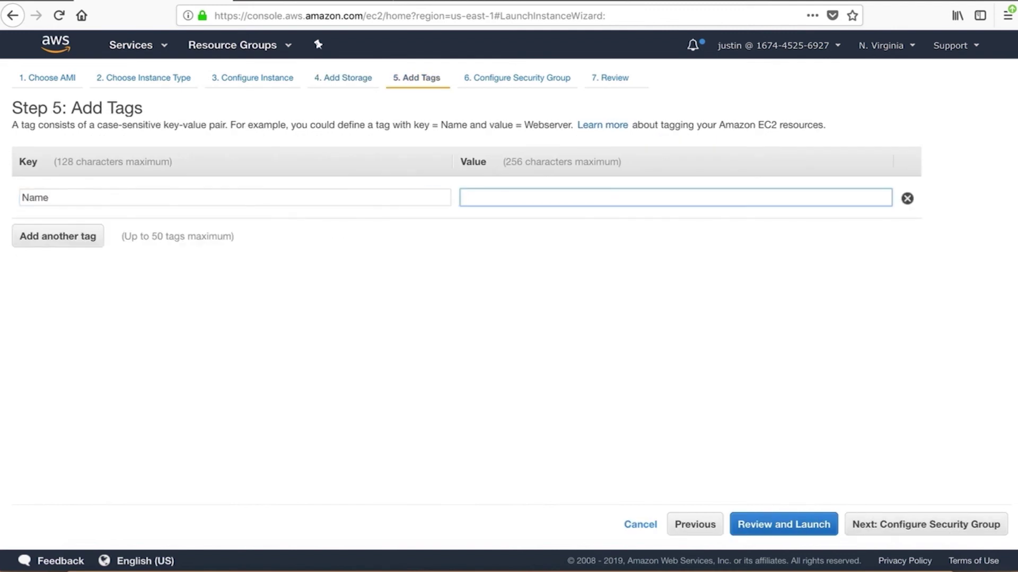
text(as-tiered-image)
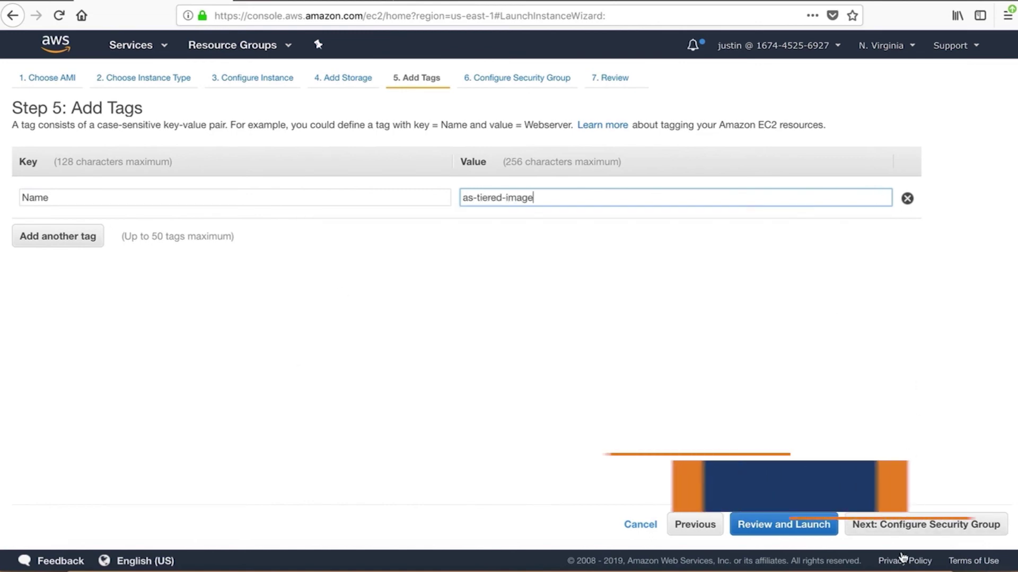
click(915, 525)
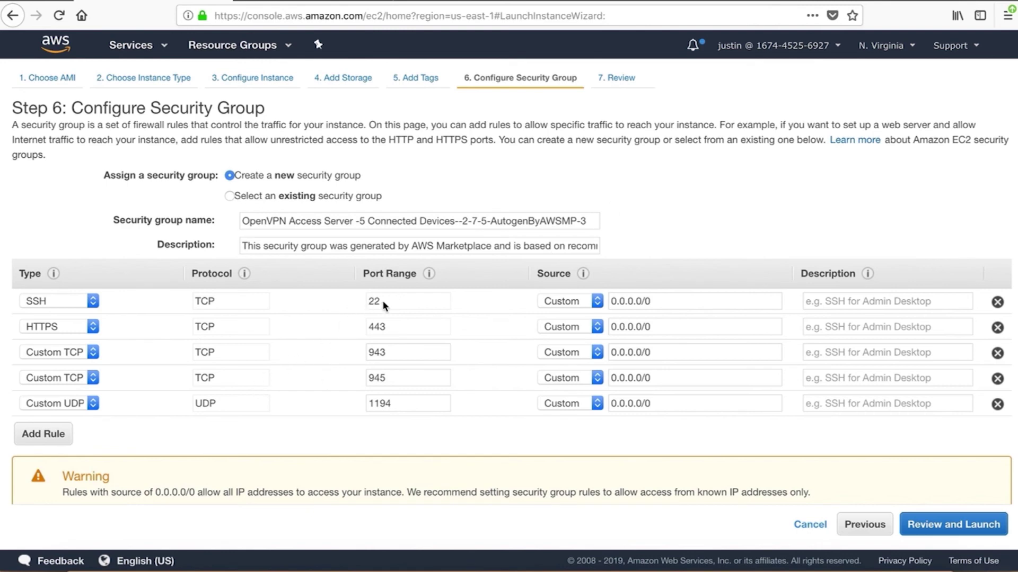
Step: Check the port rules of the new marketplace-generated security group, keep them, and continue to the launch review
click(644, 301)
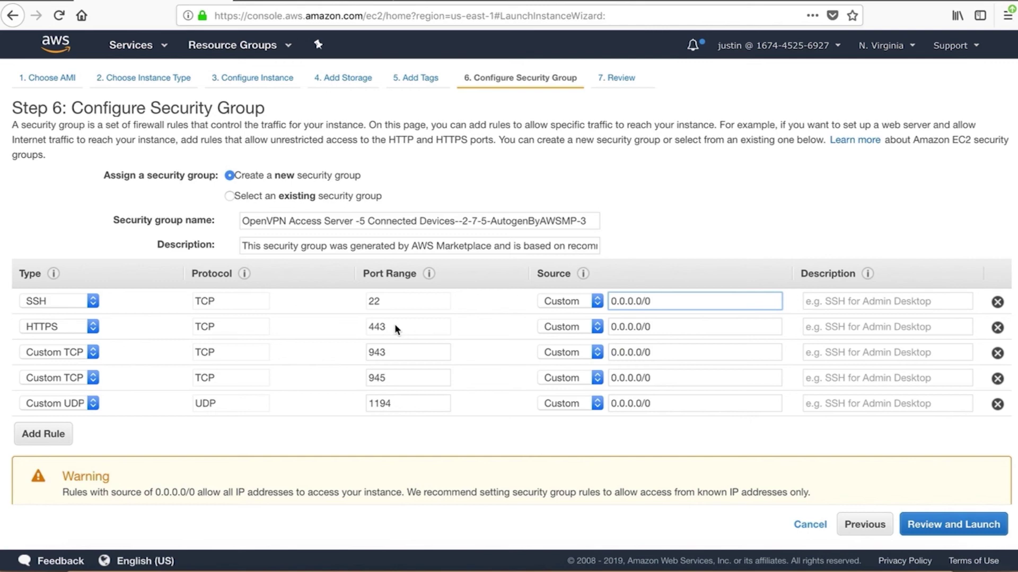
click(395, 353)
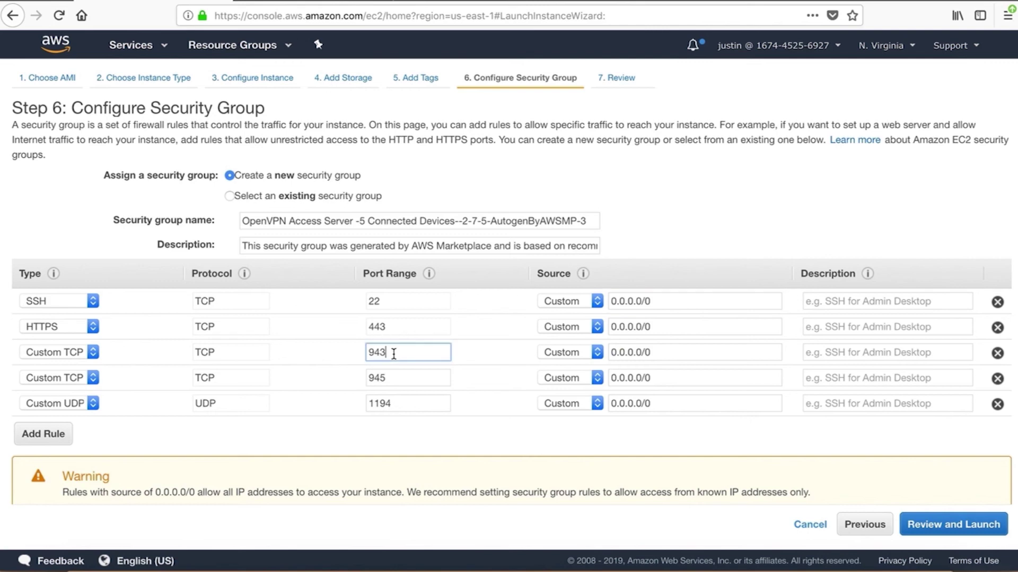
click(405, 382)
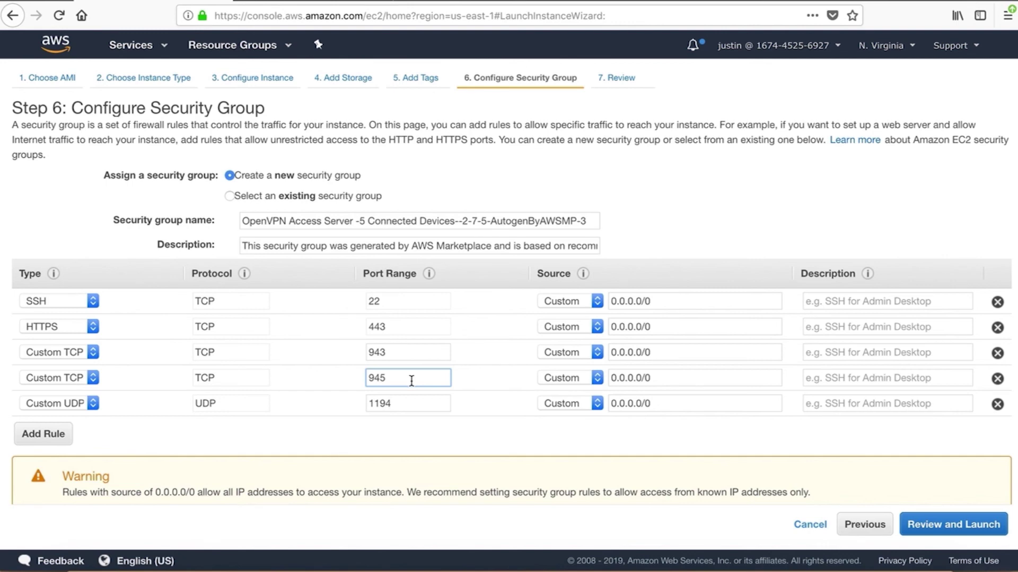
click(400, 402)
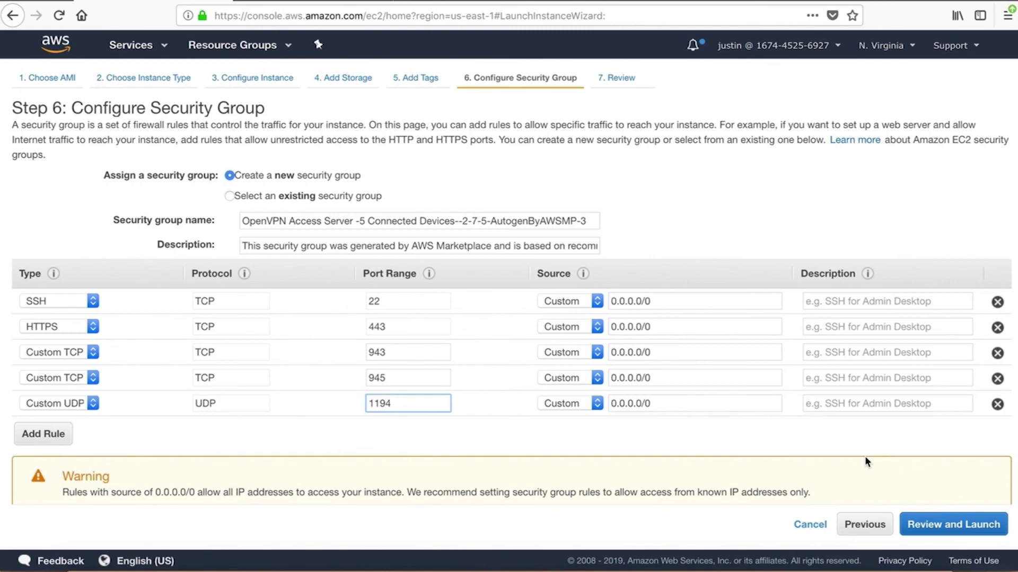
click(941, 525)
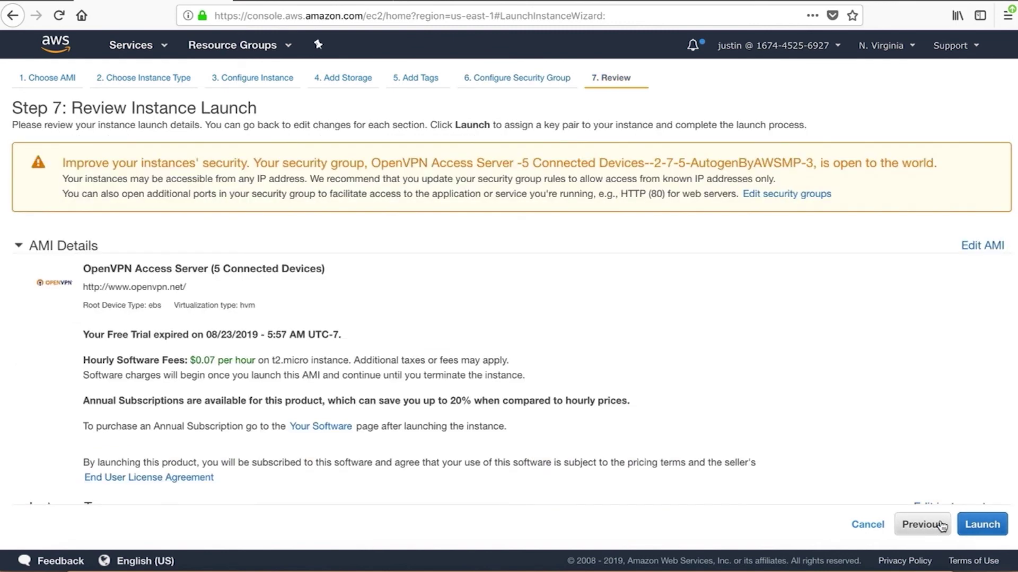
Step: Launch the instance with the signed-in user's existing key pair, acknowledging access to its private key file
click(982, 525)
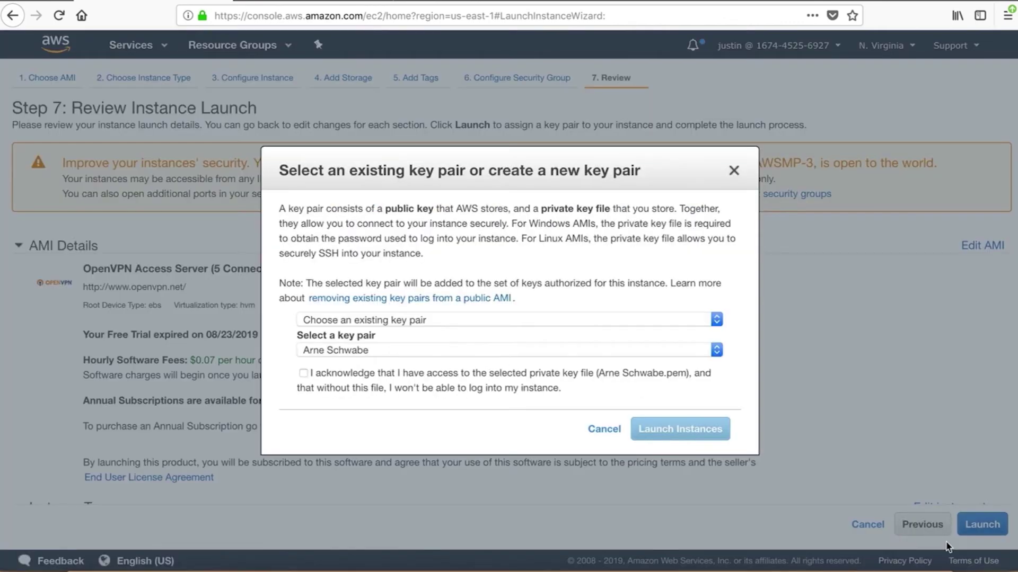
click(382, 349)
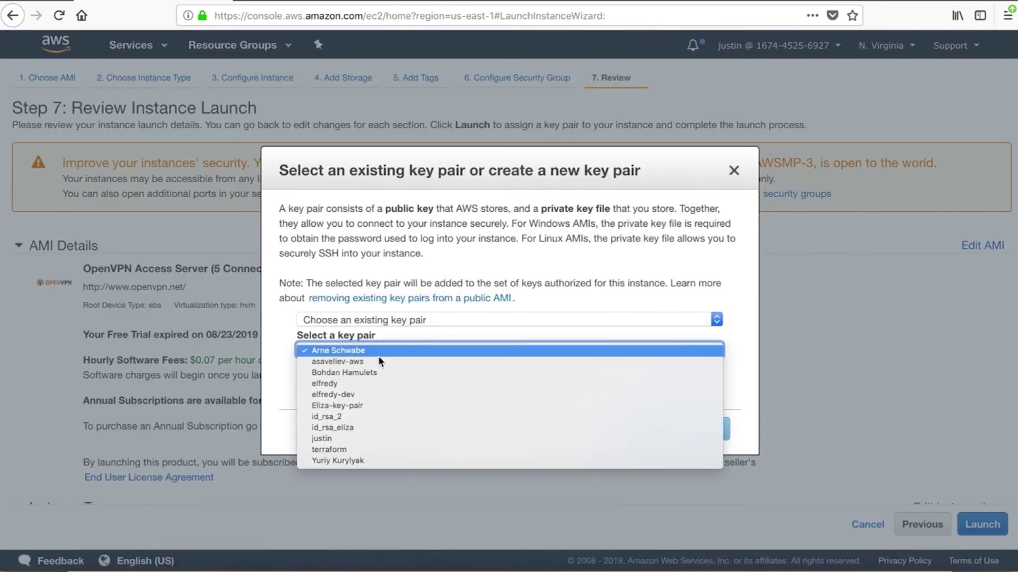
click(371, 443)
click(303, 373)
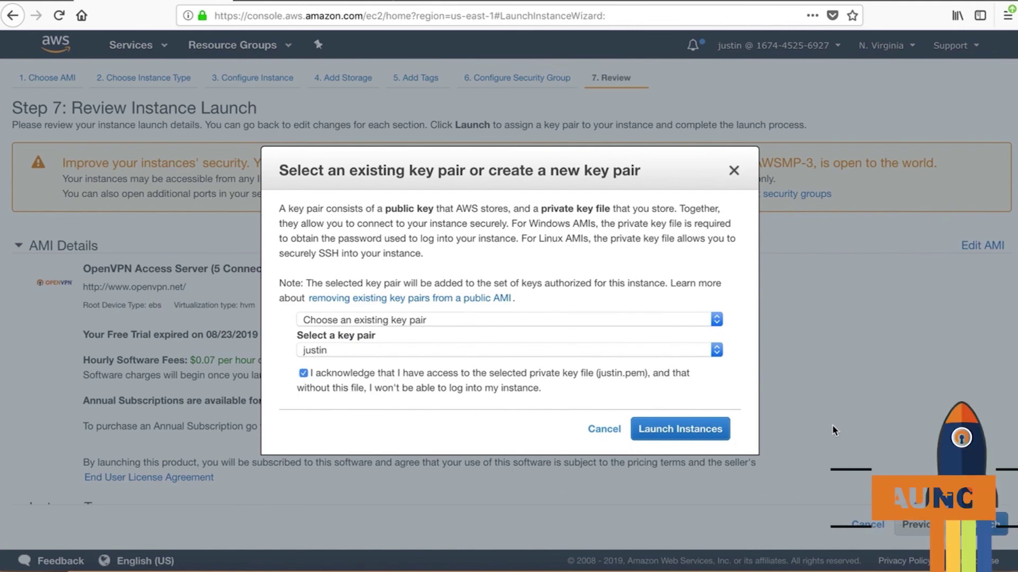
click(665, 431)
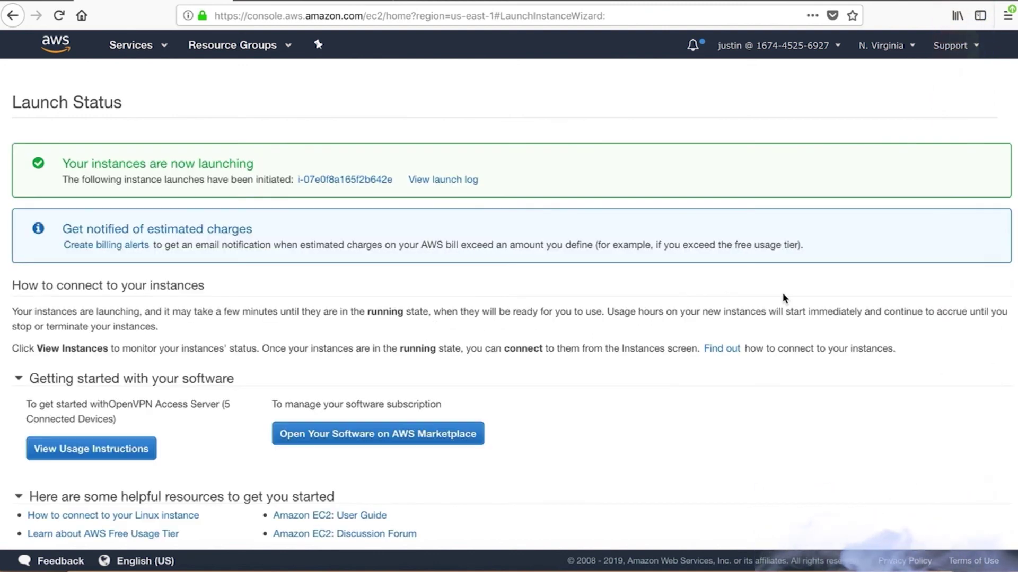
Step: Open the launched instance's details, copy its IPv4 public IP, and refresh the instance status
click(362, 180)
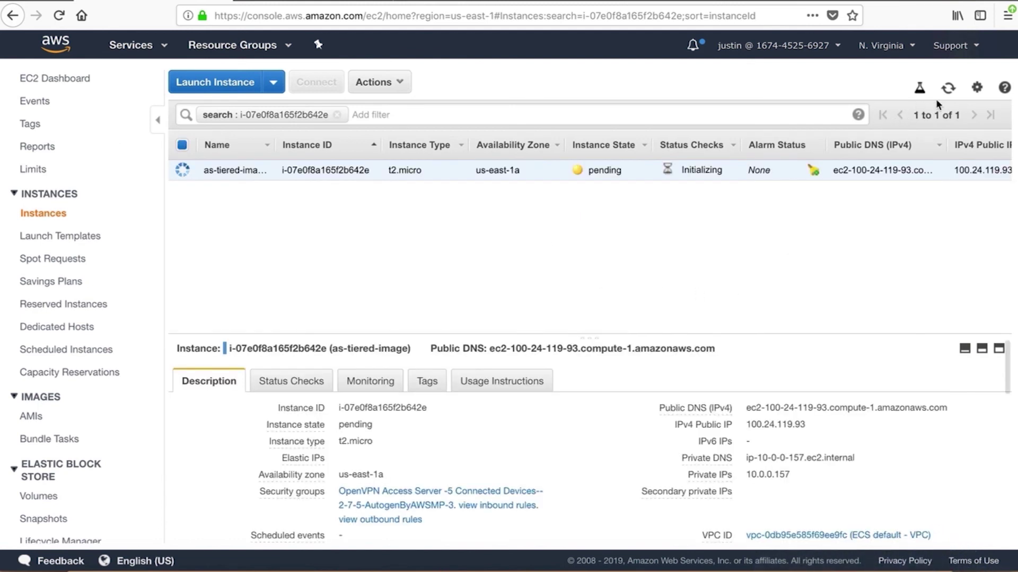
click(948, 88)
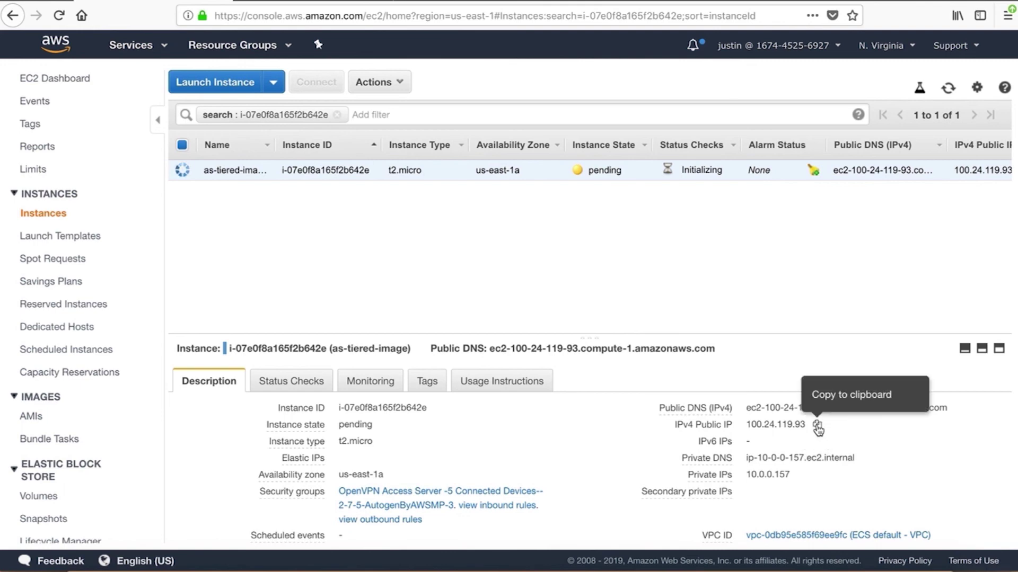
click(816, 426)
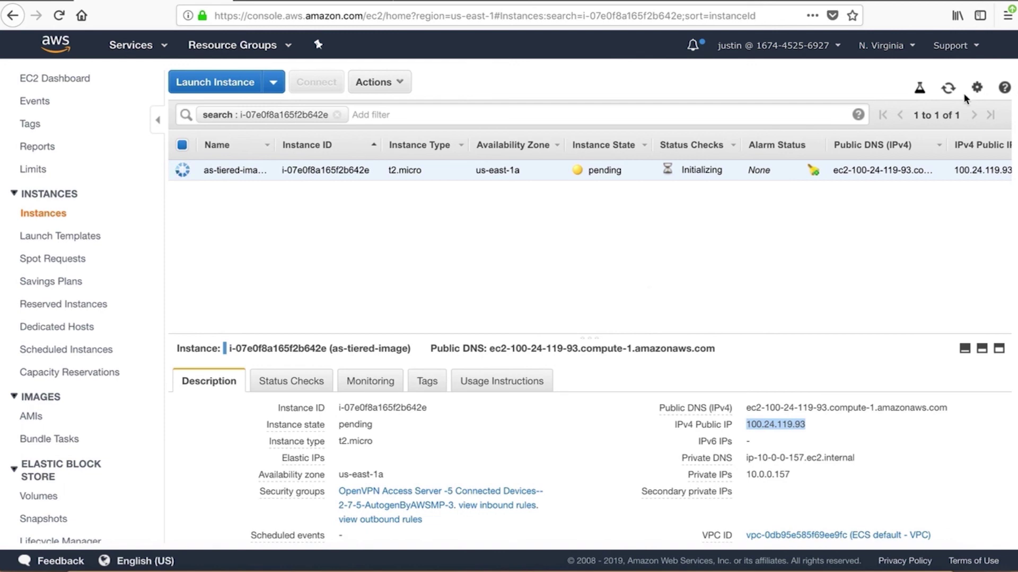
click(947, 89)
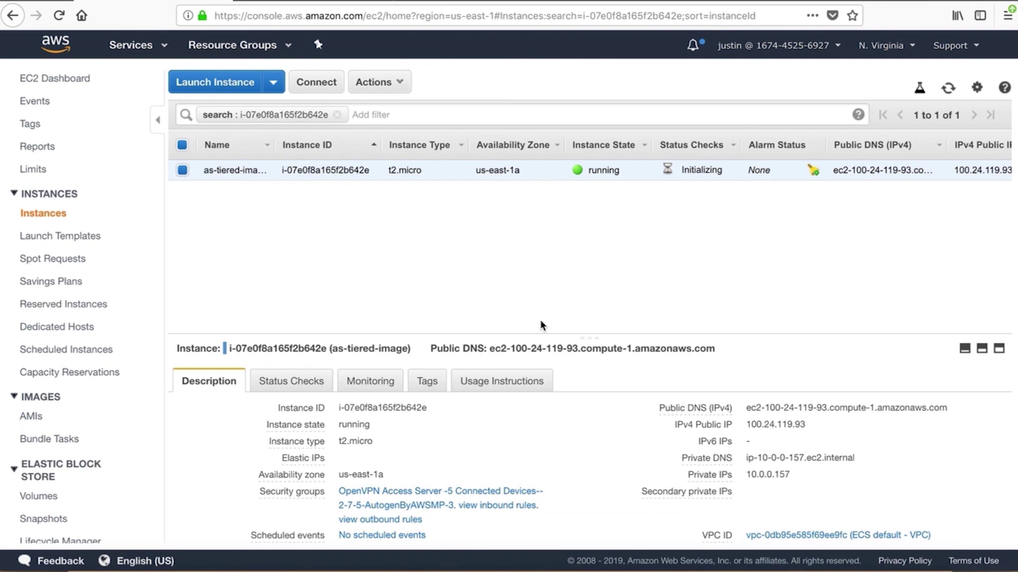
Step: Switch to the terminal's SSH session, accept the server's host key with yes, and agree to the OpenVPN license agreement
key(super+Tab)
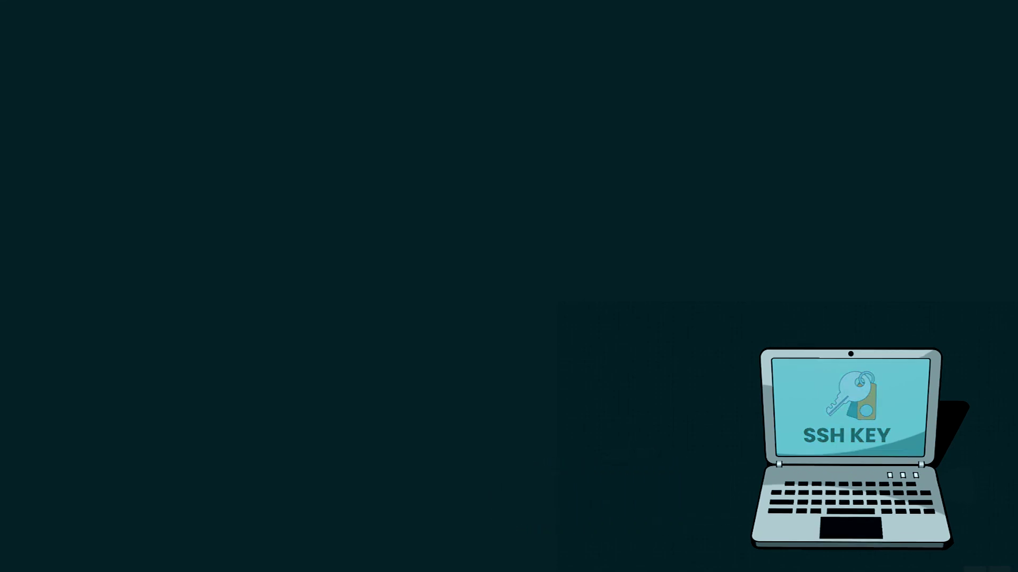
text(yes)
key(Return)
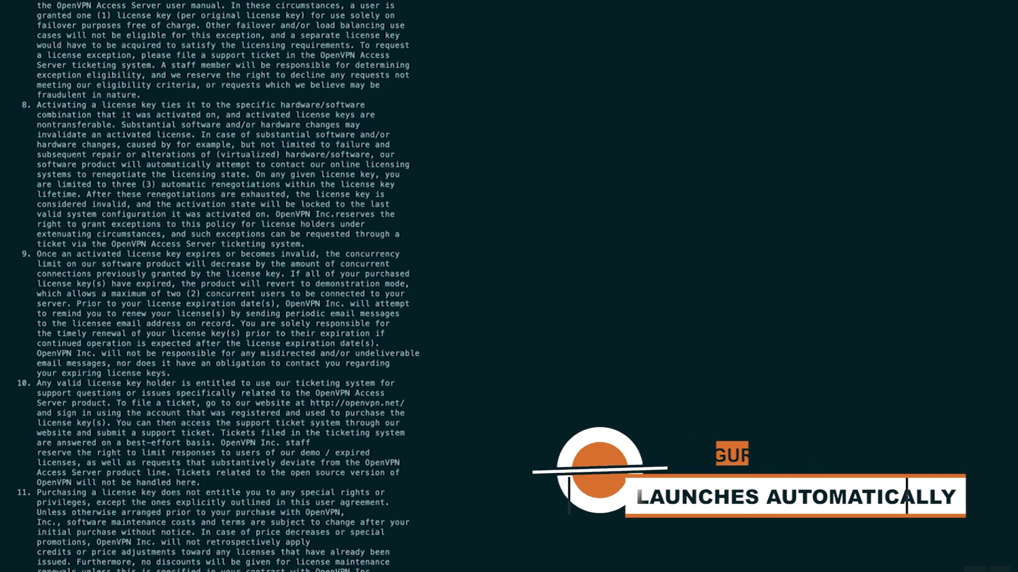
text(yes)
key(Return)
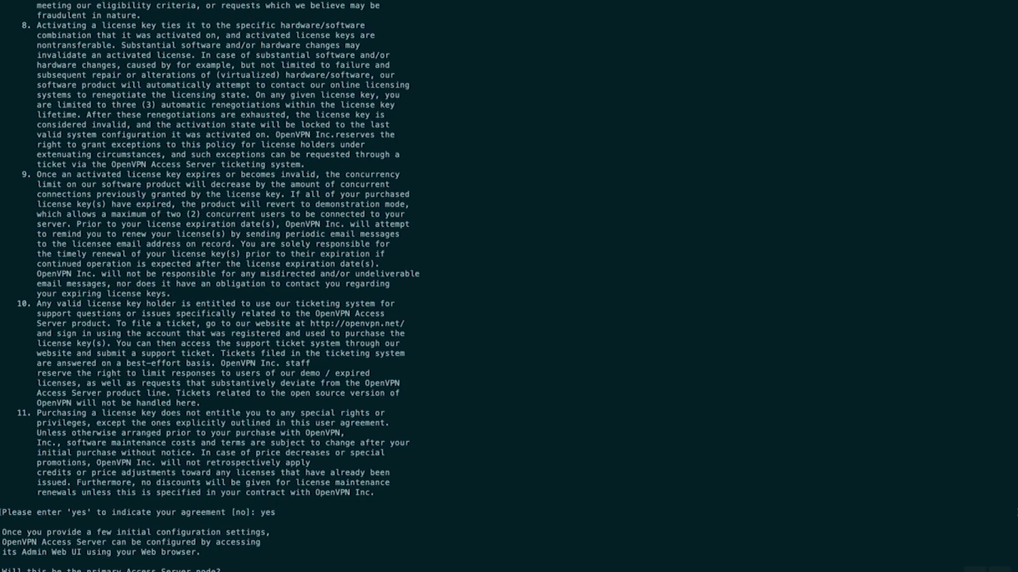
Step: Accept the setup defaults: primary node, all interfaces, admin port 943, TCP port 443, local authentication, accessible private subnets, openvpn admin login, and a blank license key
key(Return)
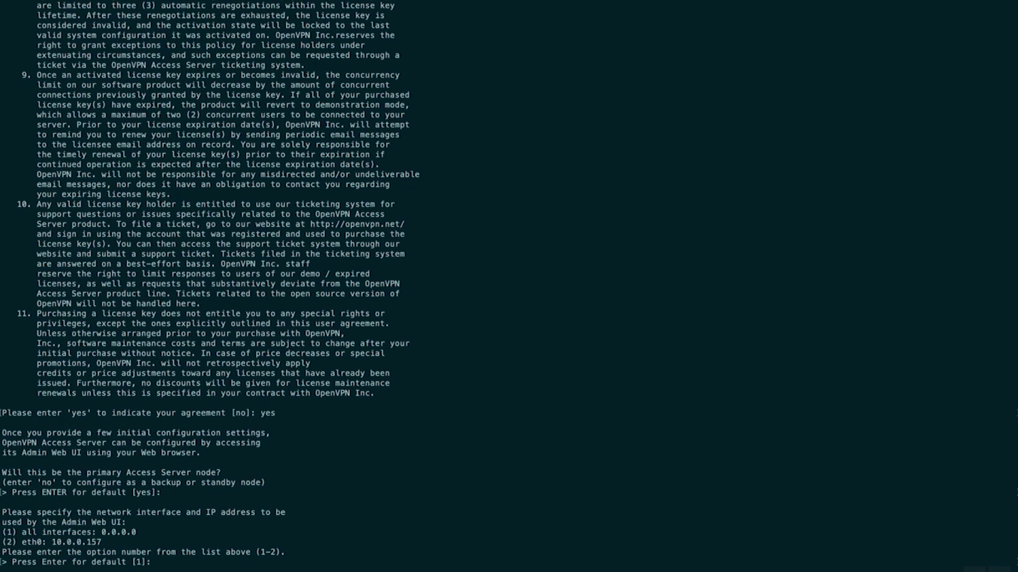
key(Return)
key(Return)
key(Return)
key(Return)
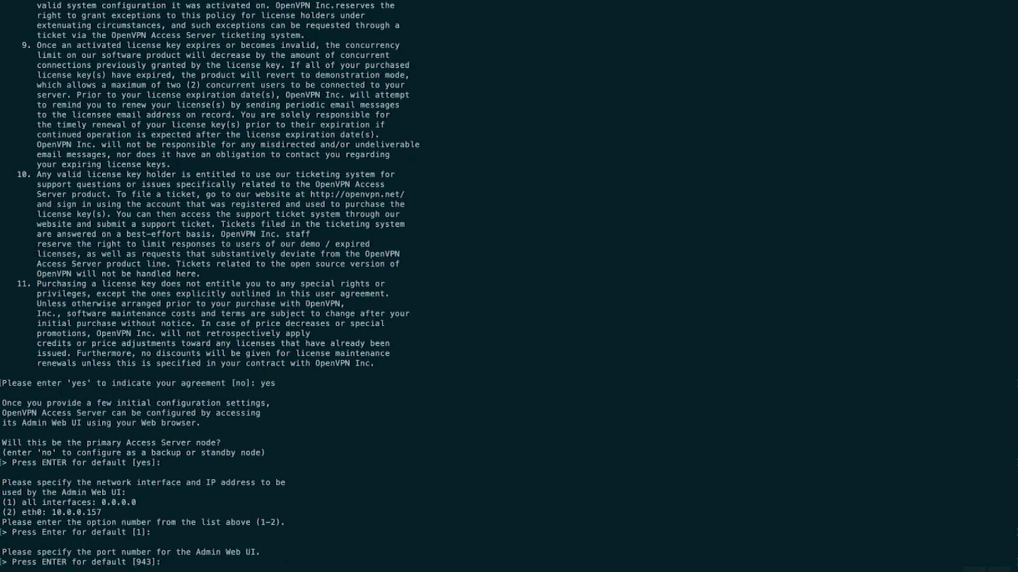
key(Return)
key(Return)
key(Return)
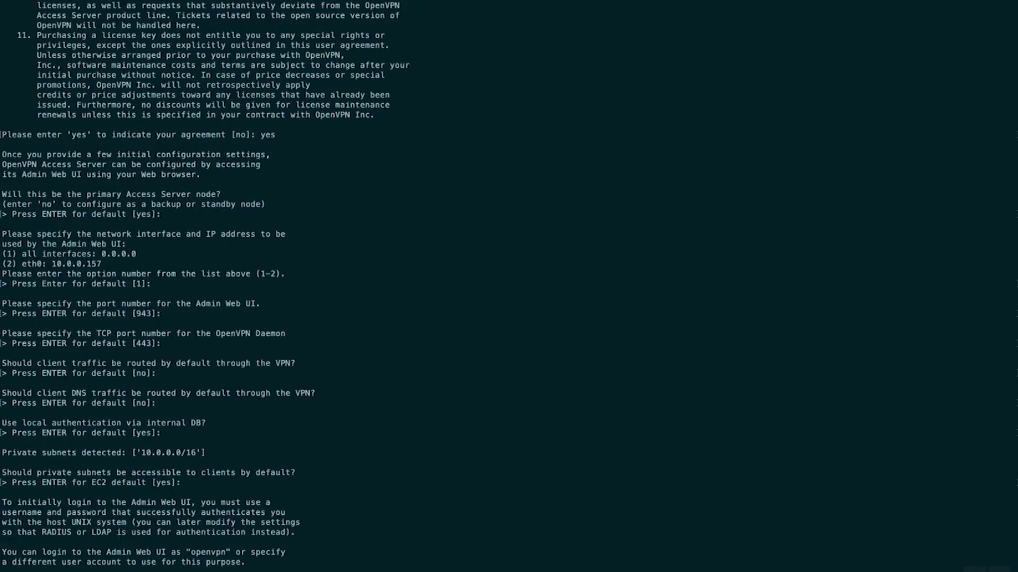
key(Return)
key(Return)
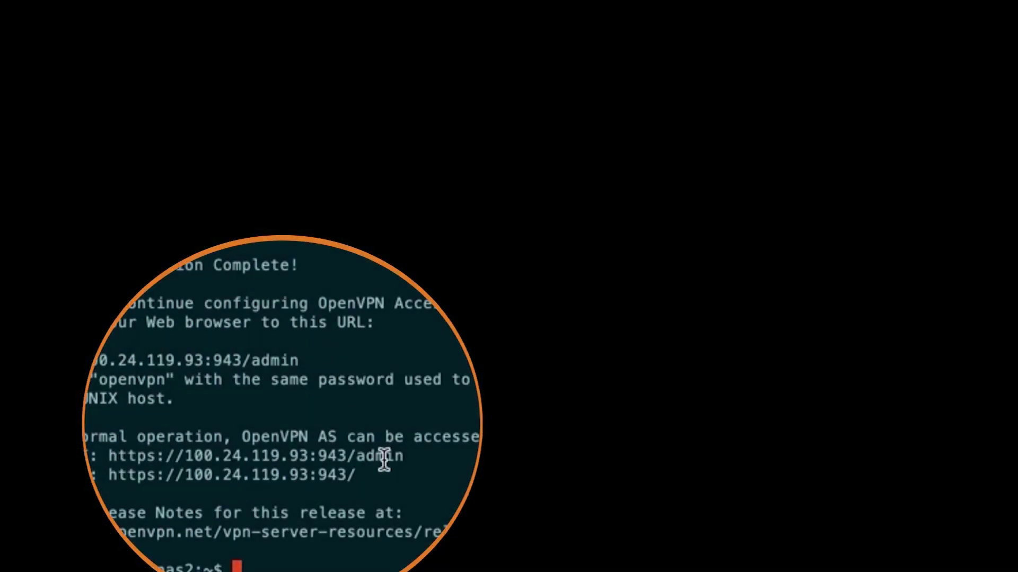
Step: Copy the Admin UI address, and as root (sudo su) set a new UNIX password for the openvpn user with passwd
drag(407, 459, 103, 454)
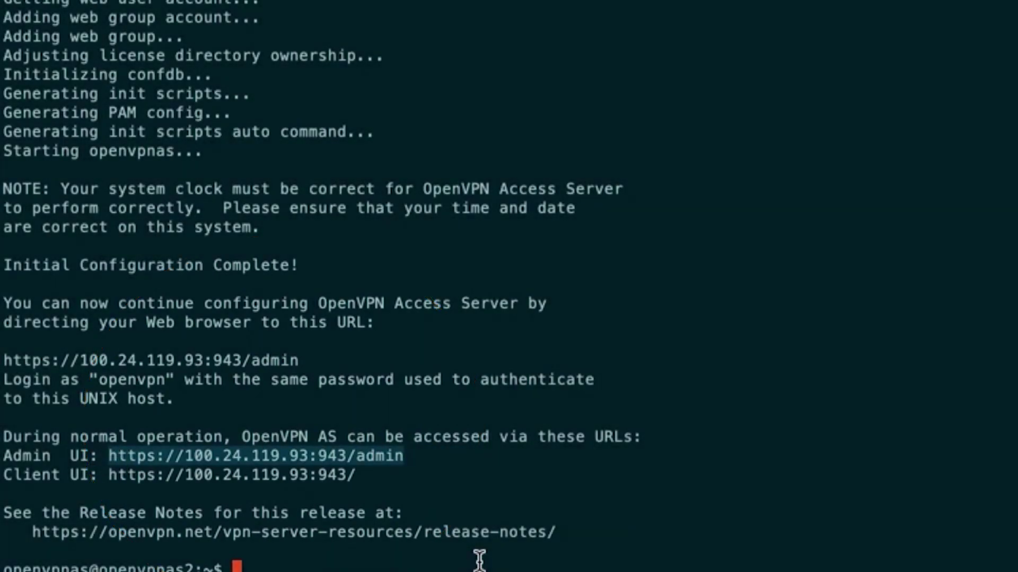
text(sudo su)
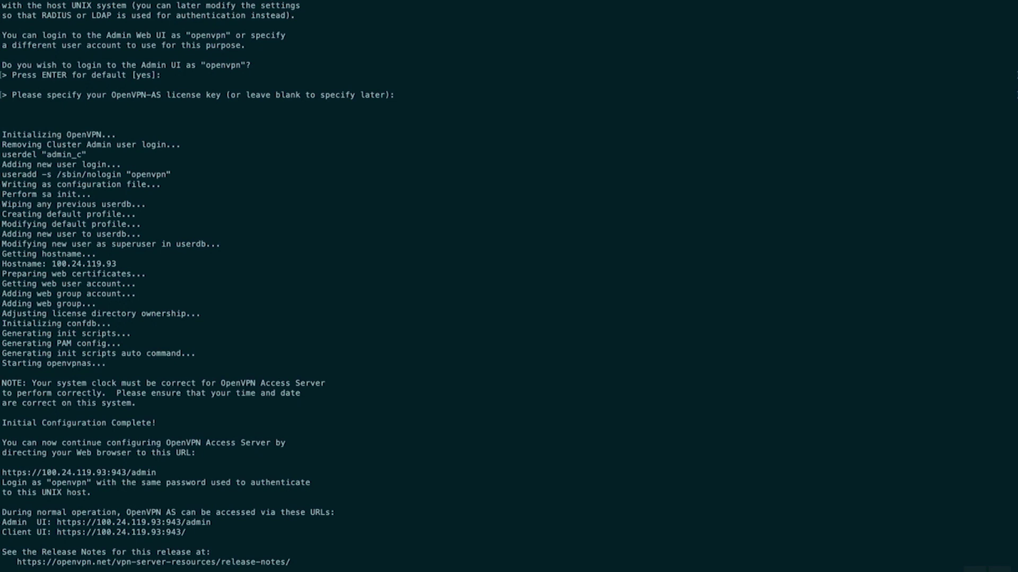
key(Return)
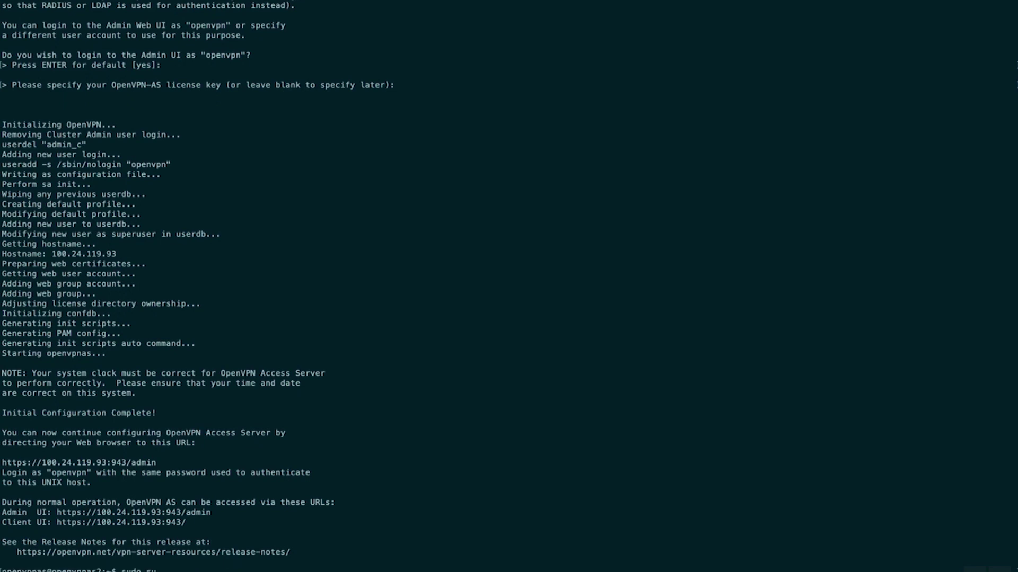
key(Return)
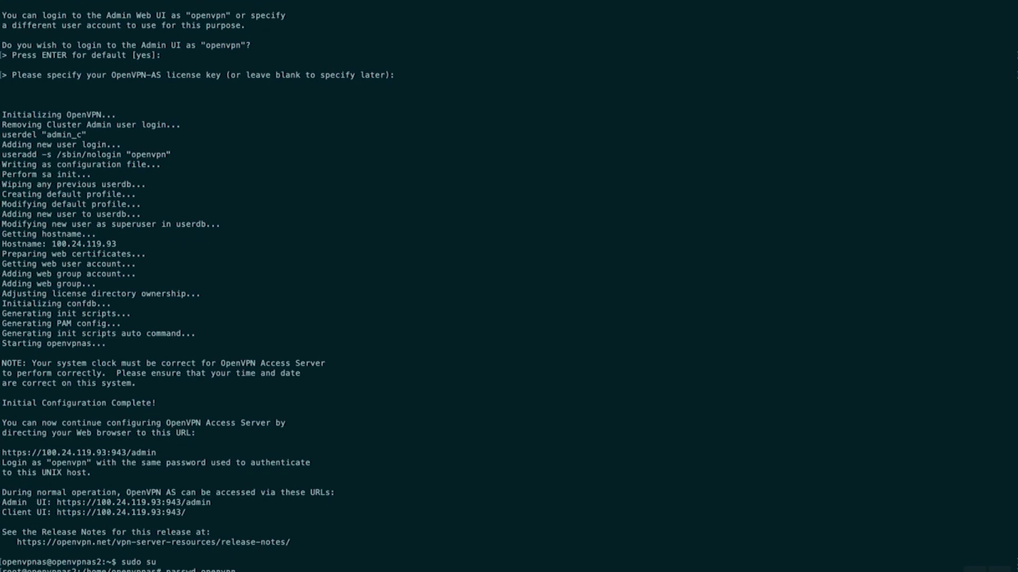
key(Return)
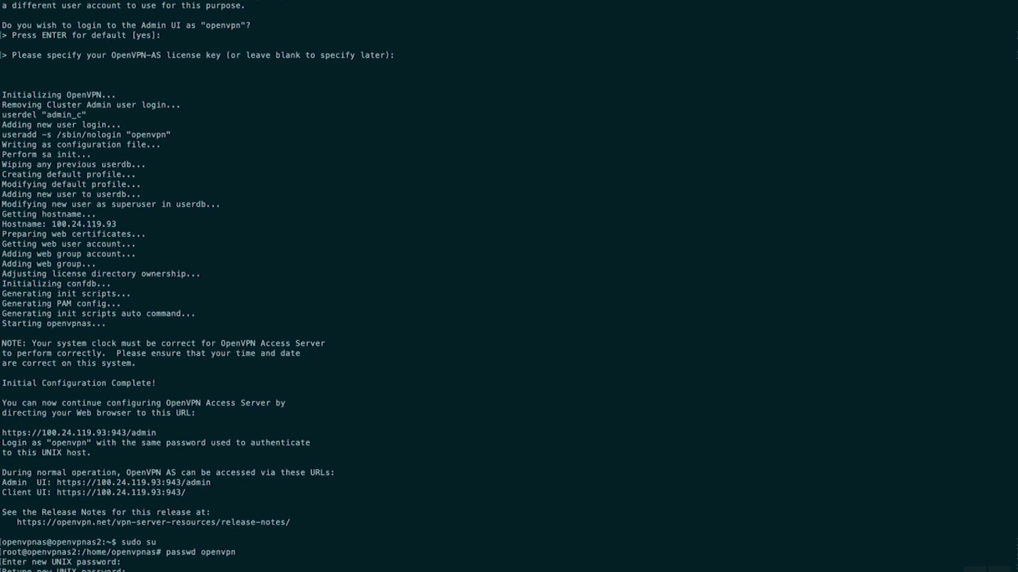
key(super+Tab)
key(super+Tab)
key(super+Tab)
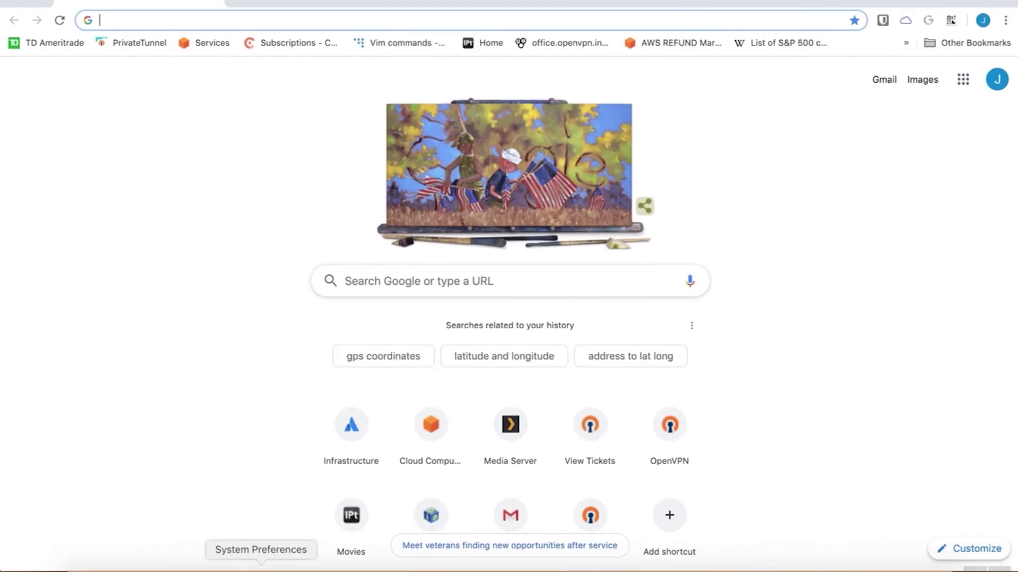
text(htt)
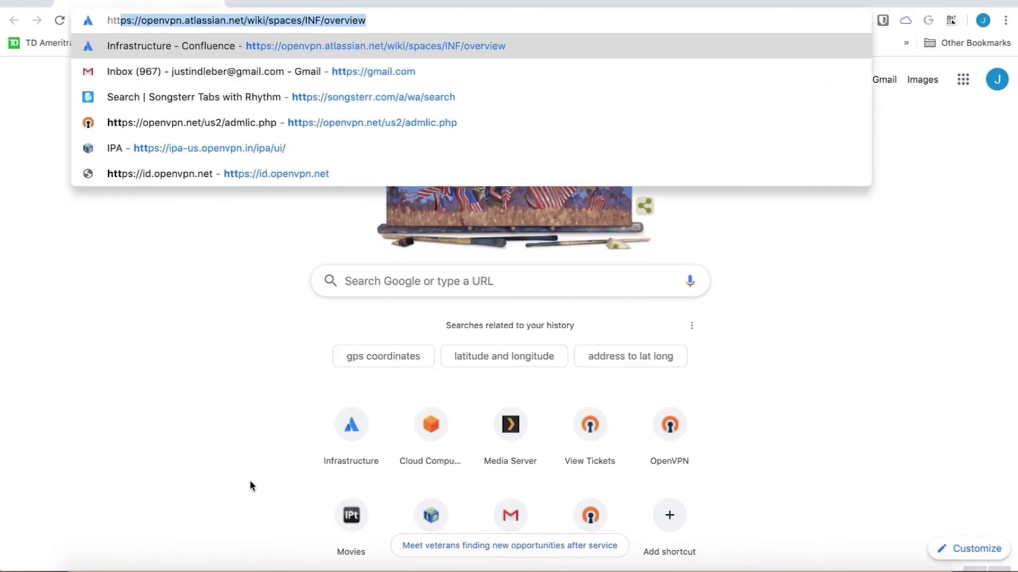
key(Escape)
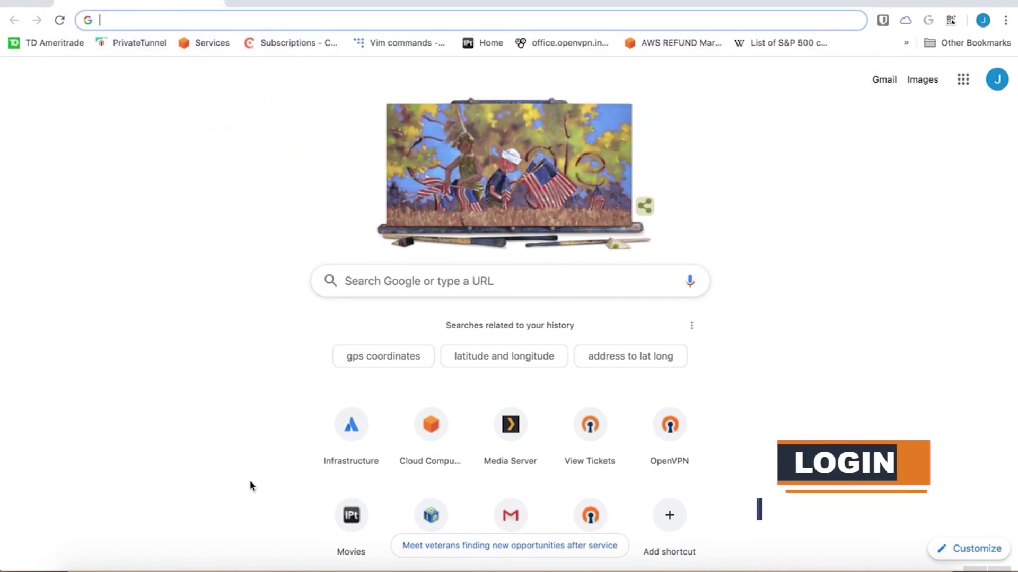
key(super+v)
key(Return)
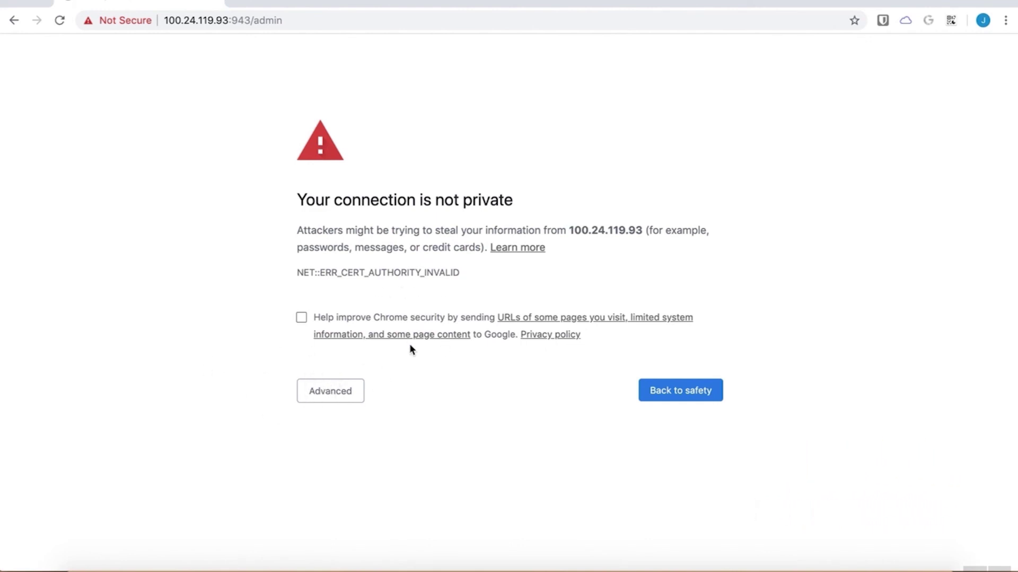
Step: Reload the admin page and proceed past the browser's certificate warning to the admin login
key(super+r)
click(346, 398)
click(389, 508)
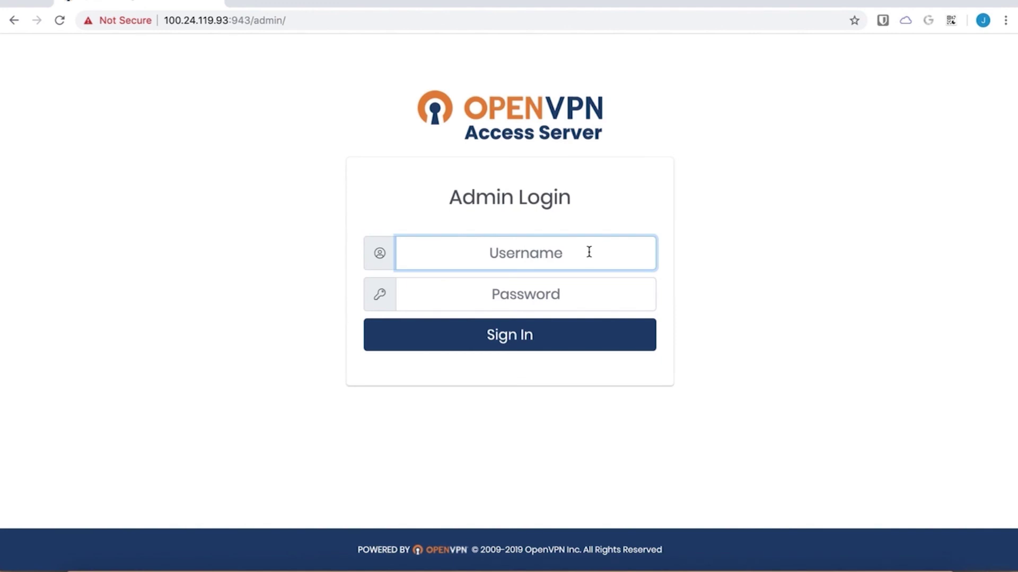
Step: Sign in to the Admin Web UI as openvpn with the account password and accept the end user license agreement
text(openvpn)
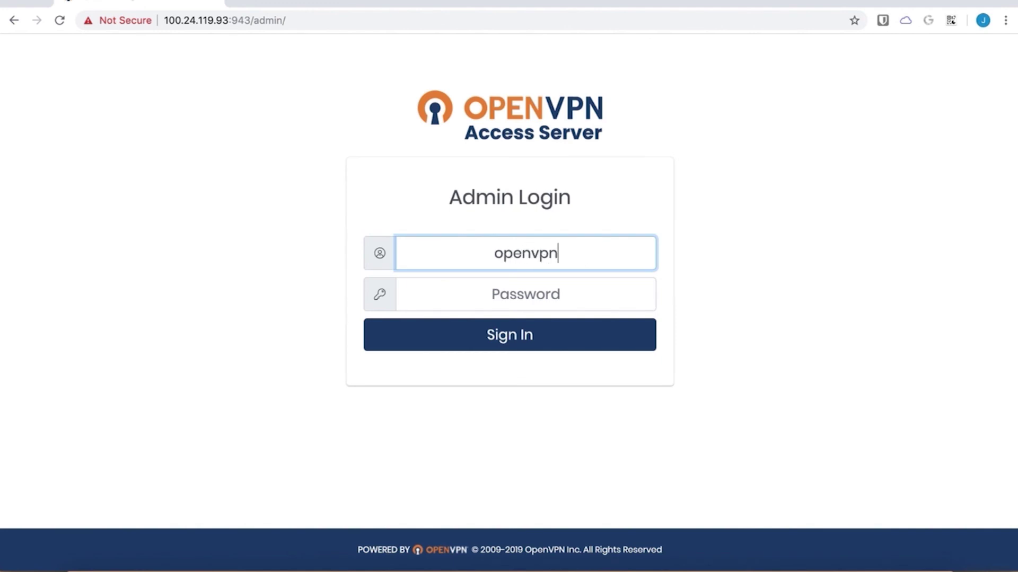
key(Tab)
text(***********)
key(Return)
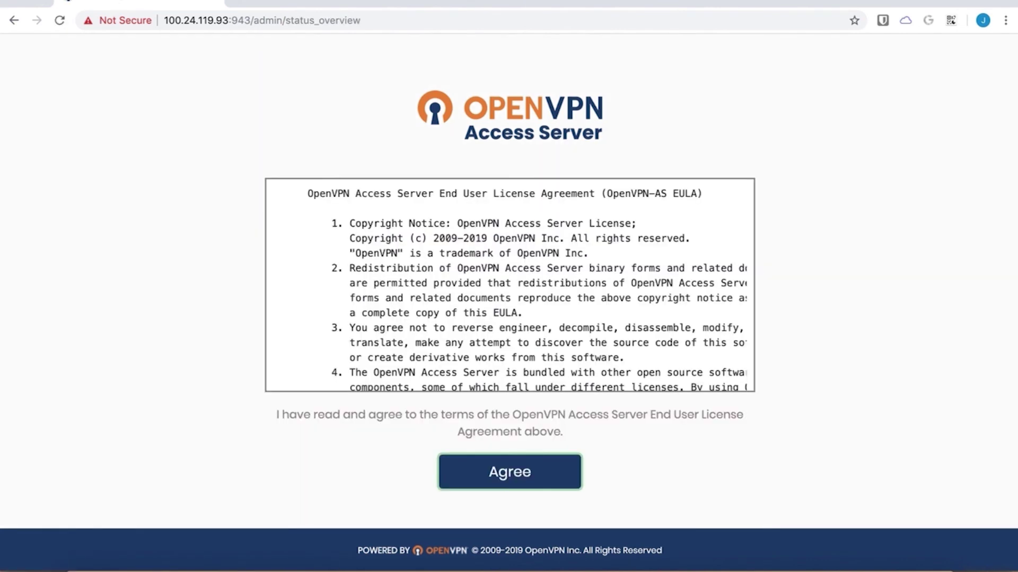
click(497, 478)
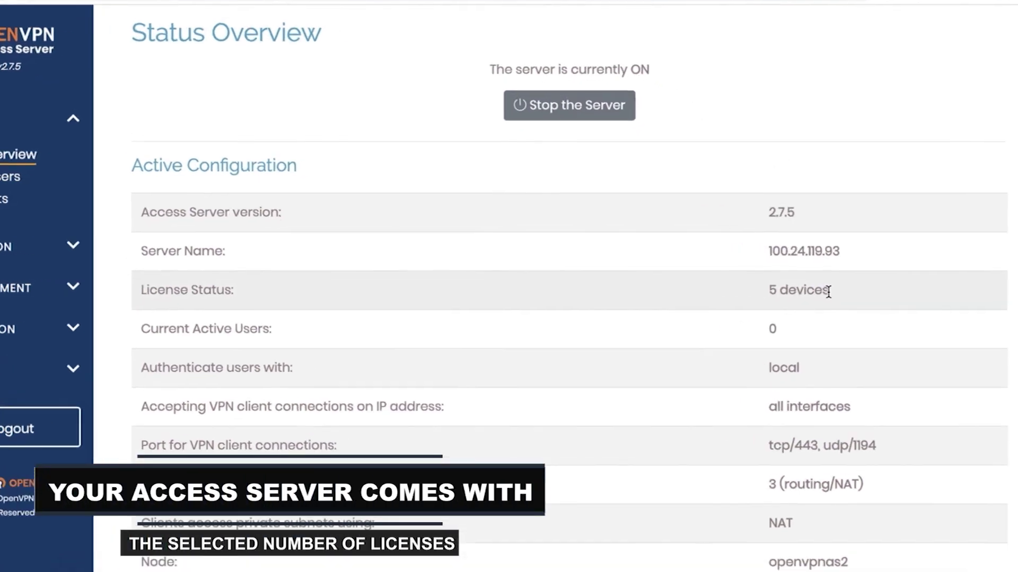
Step: Check the license status in the Status Overview and the installed license keys in the License Manager
drag(828, 290, 774, 289)
click(663, 297)
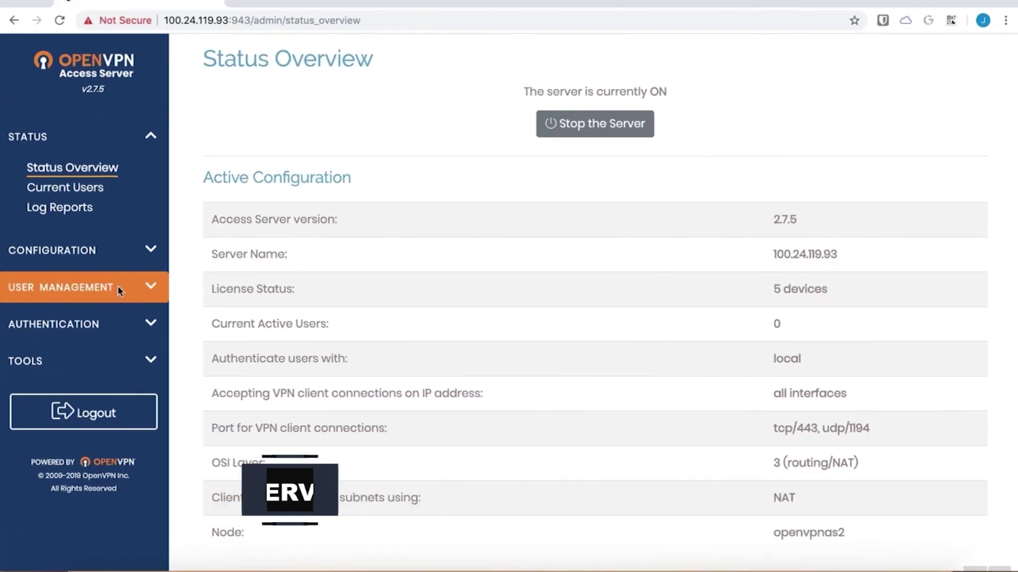
click(69, 246)
click(58, 225)
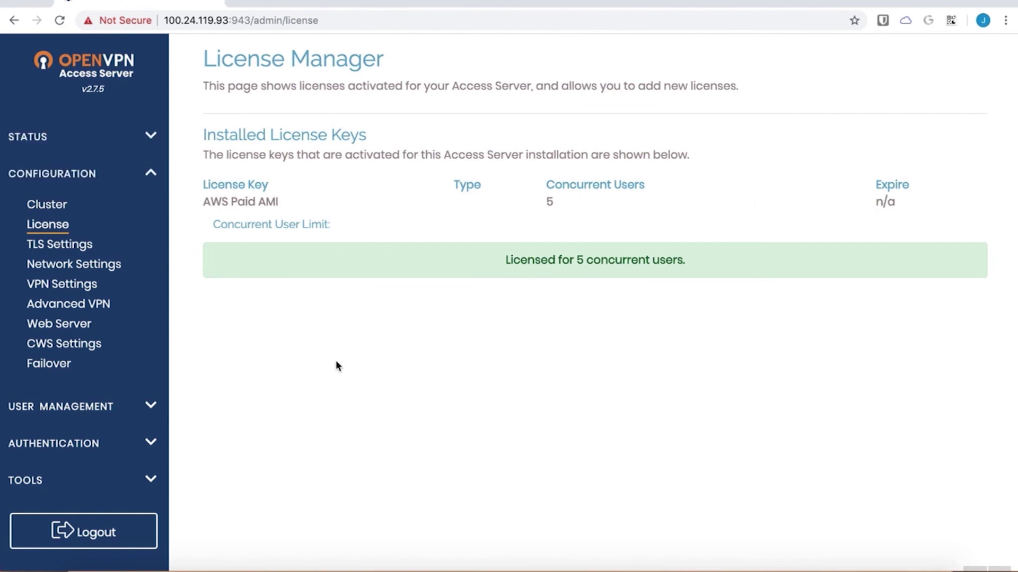
Step: Open the VPN Settings and check the network address of the Dynamic IP Address Network
click(74, 284)
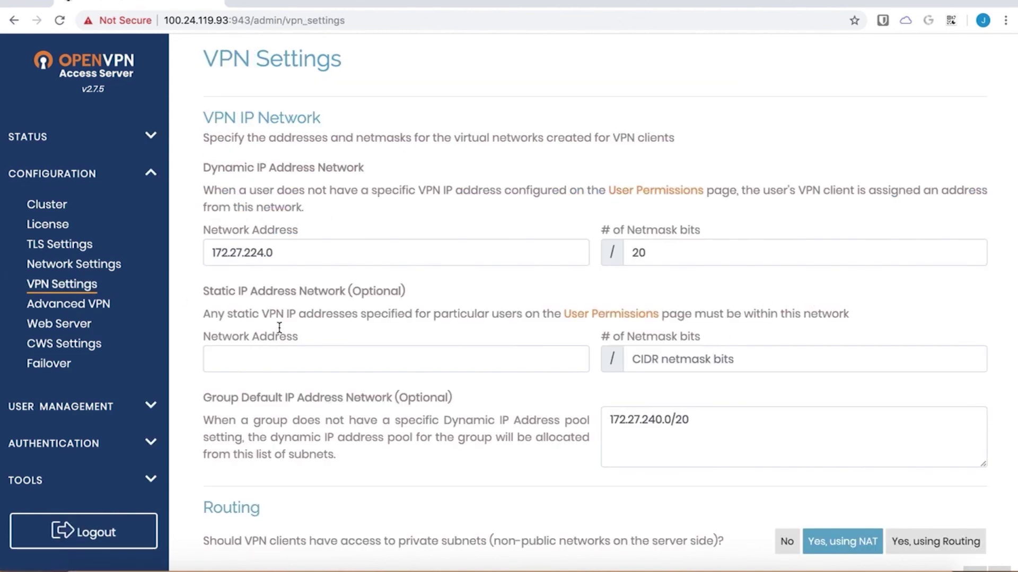
click(274, 254)
drag(275, 253, 210, 253)
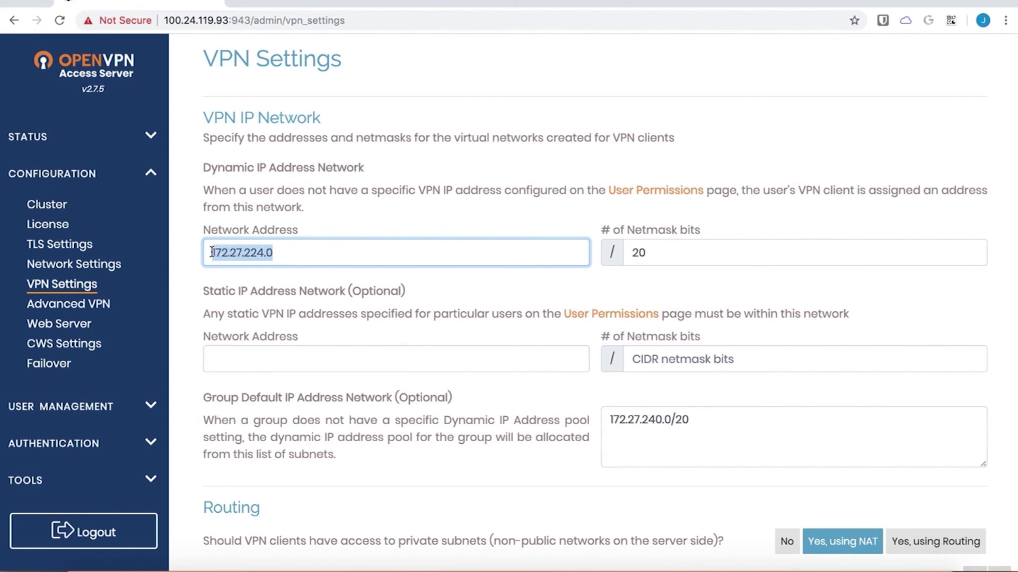
click(340, 286)
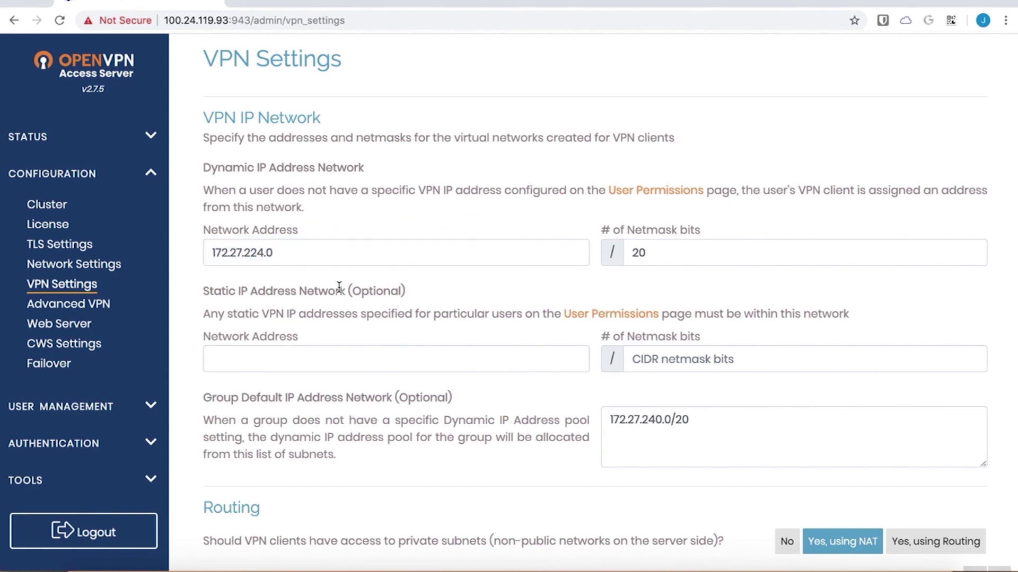
Step: Review the routing settings, checking which private subnets all VPN clients are given access to
scroll(514, 340, down, 6)
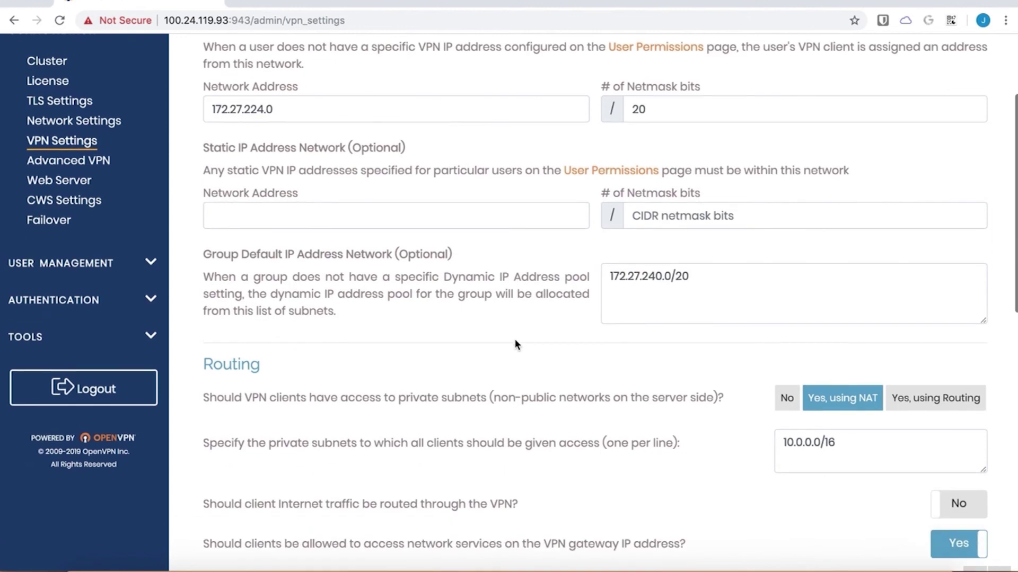
scroll(523, 339, down, 2)
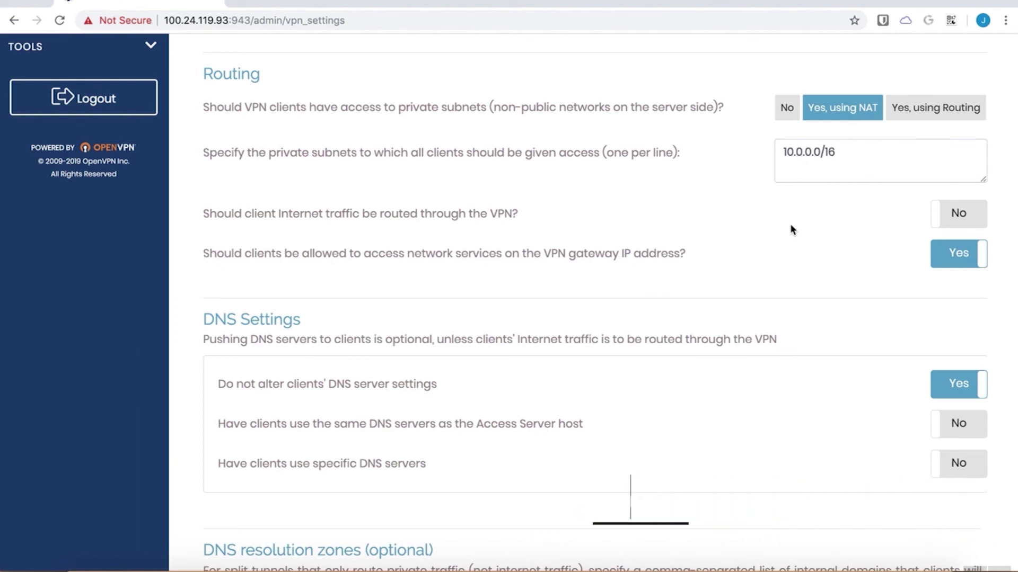
mouse_move(828, 155)
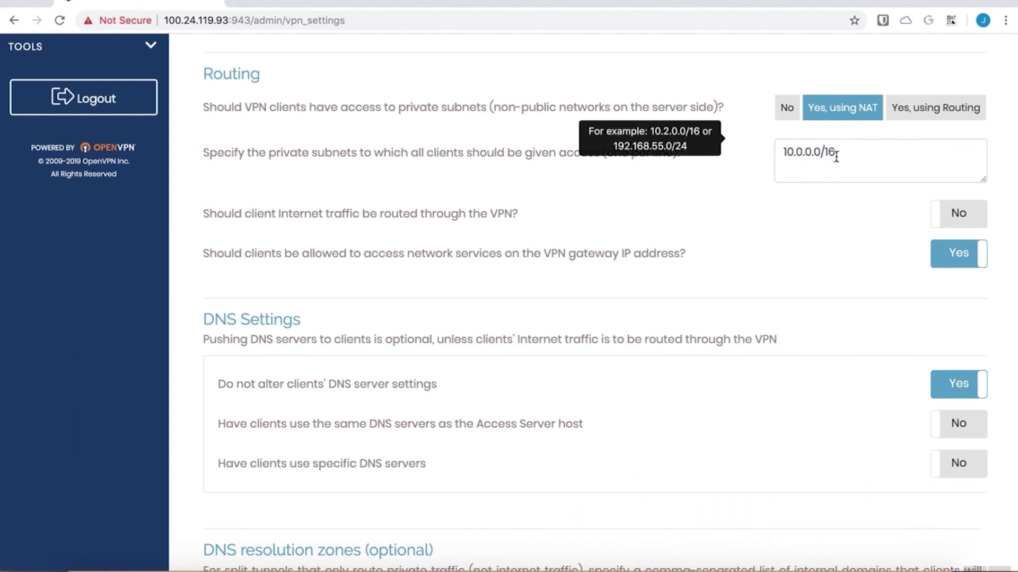
drag(835, 152, 775, 152)
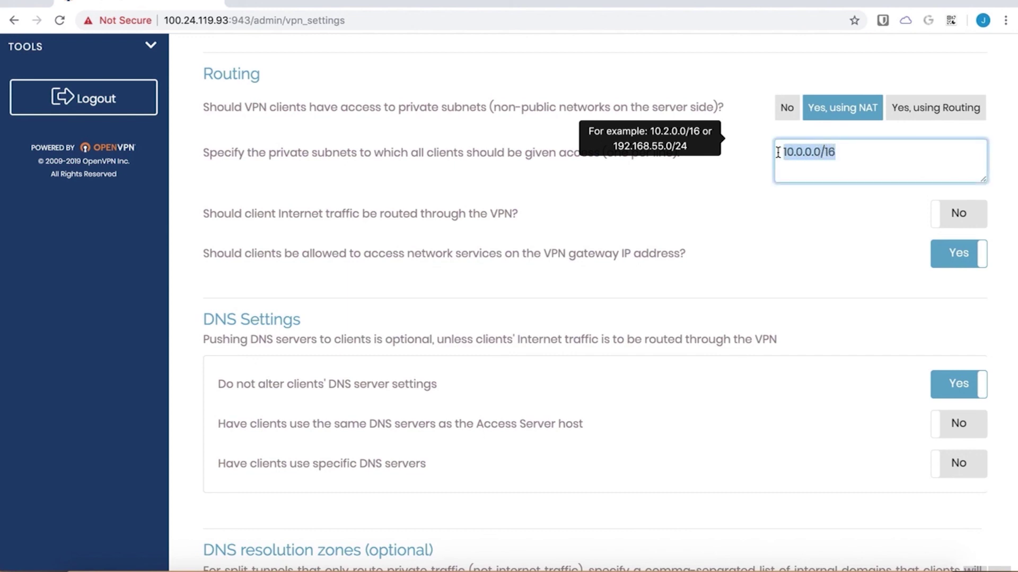
click(823, 168)
click(730, 228)
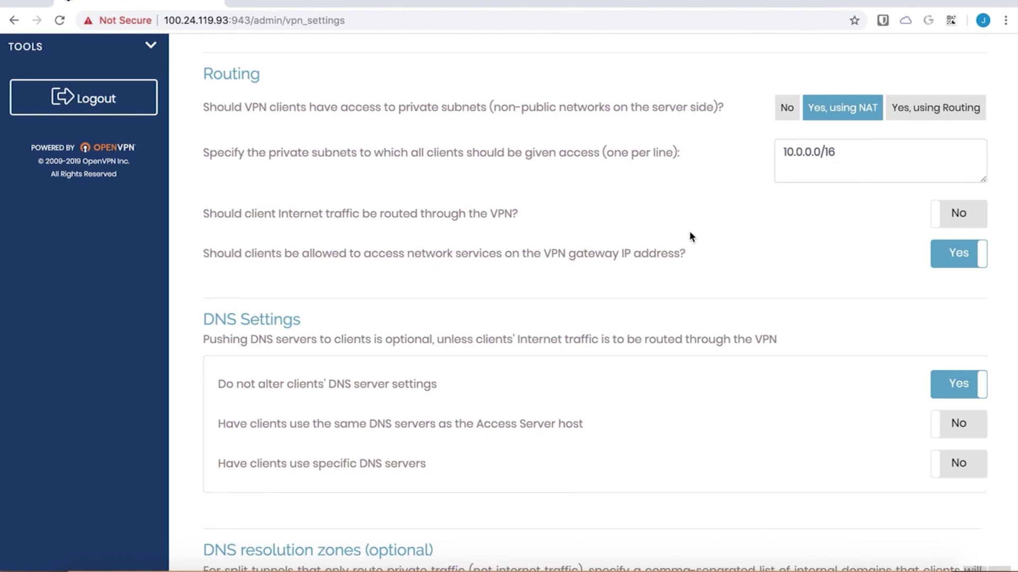
Step: Recheck the dynamic client network address and the routing and DNS settings, and expand the Status section
scroll(678, 238, up, 10)
drag(274, 254, 208, 253)
click(468, 187)
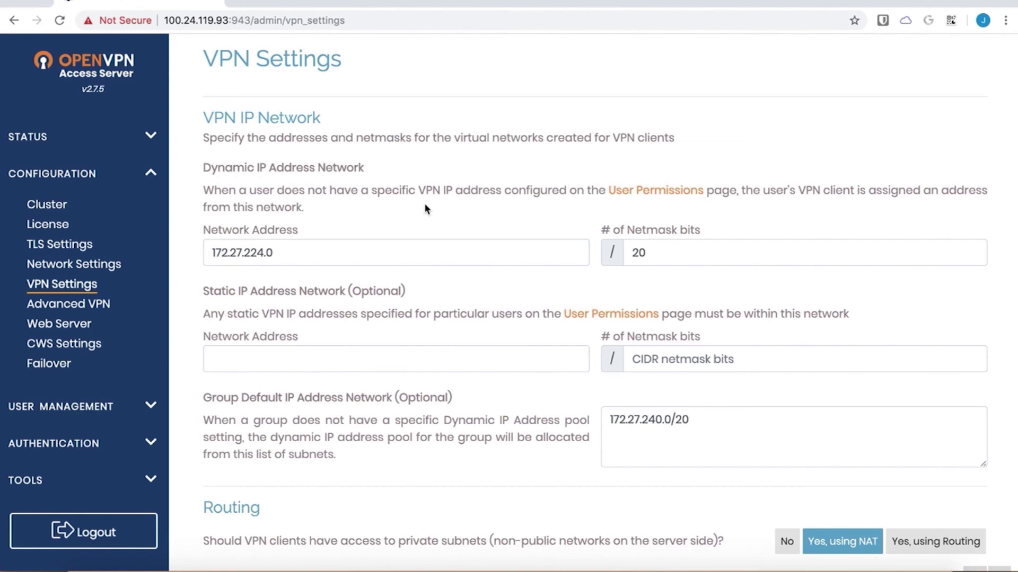
scroll(426, 209, down, 3)
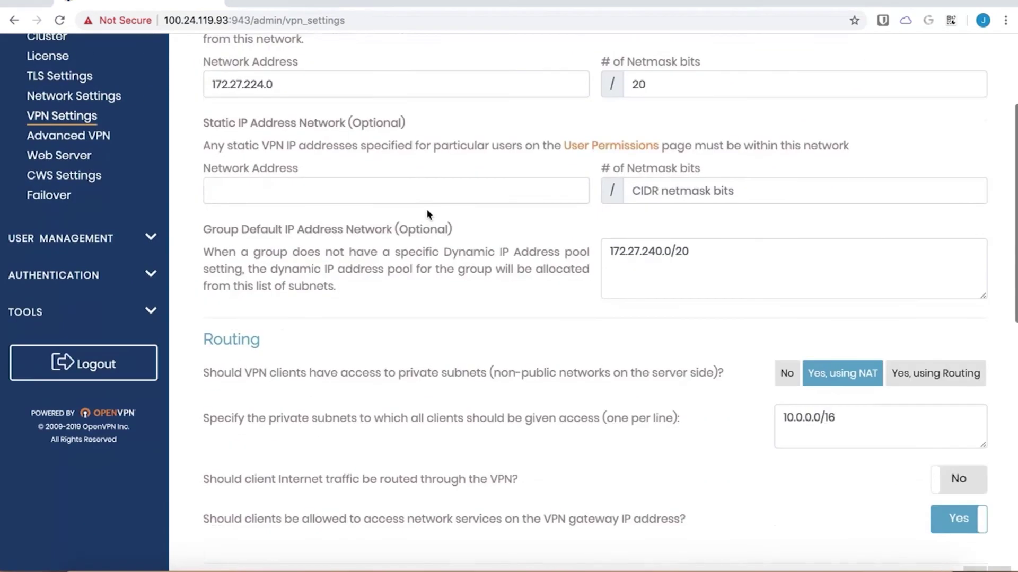
scroll(427, 210, down, 5)
scroll(448, 212, down, 1)
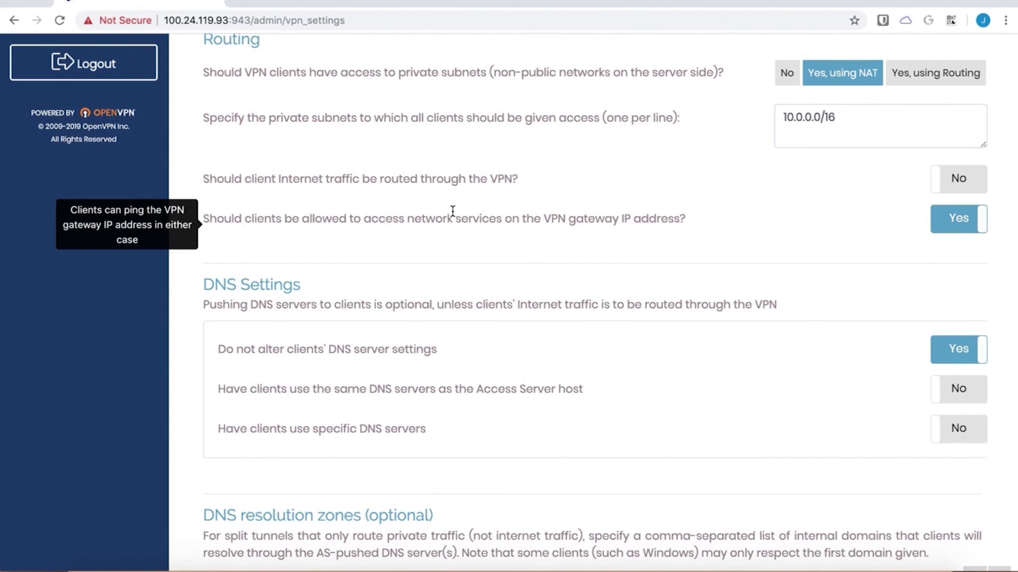
scroll(474, 209, up, 9)
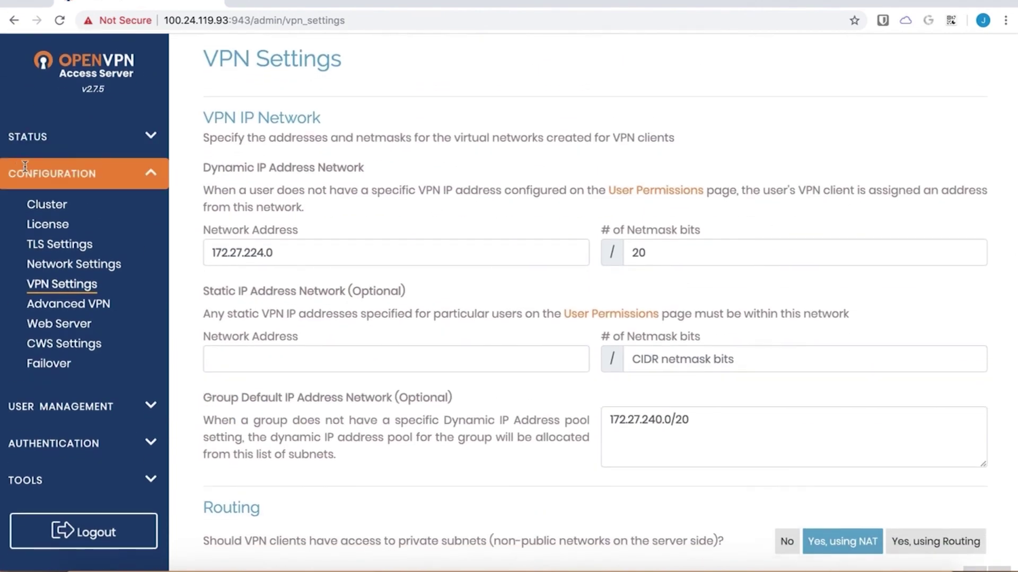
click(82, 147)
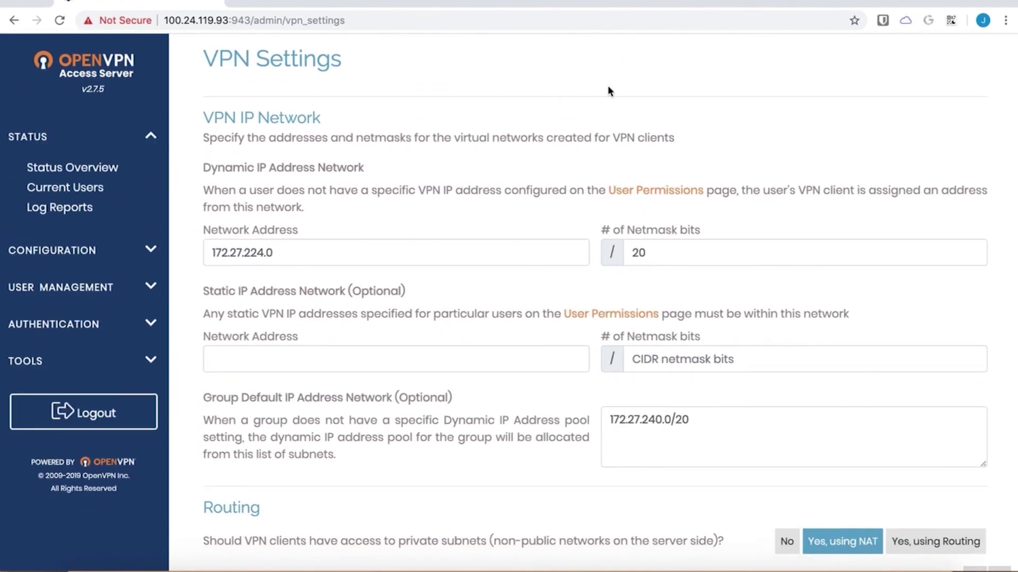